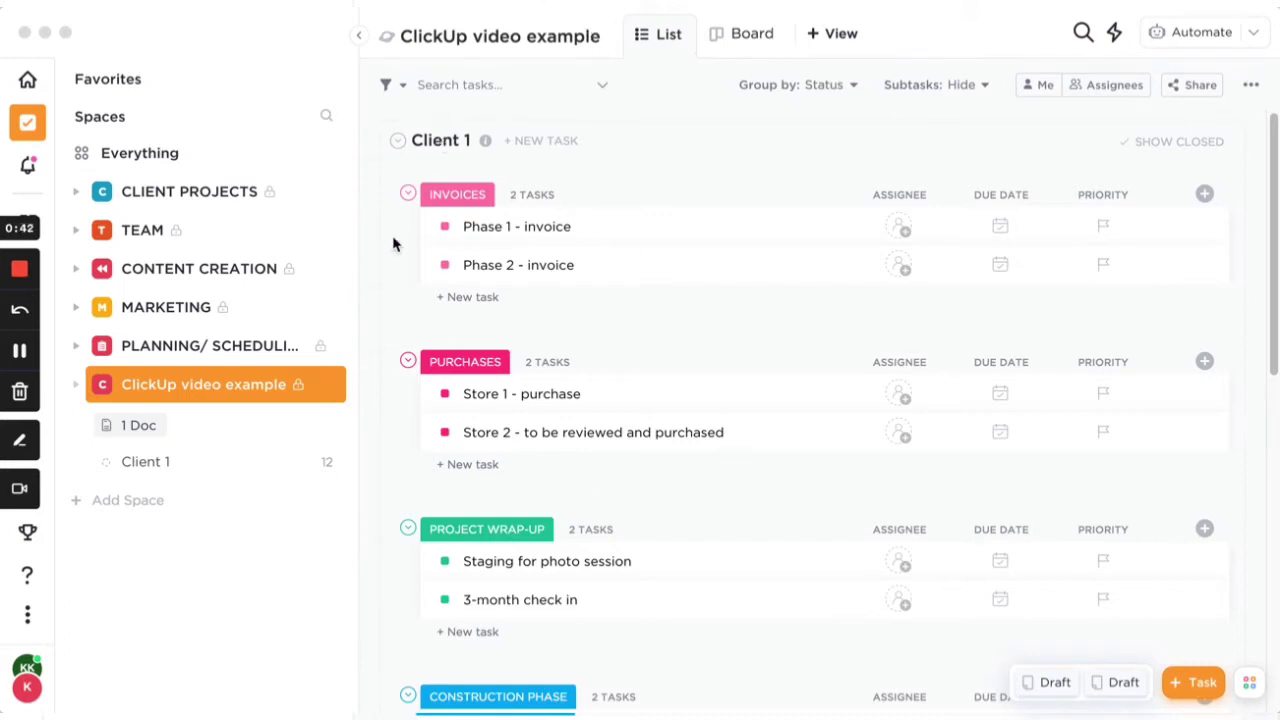
Open the Client 1 list in Board view, briefly checking the space options menu.
{"action": "left_click", "coordinate": [224, 461]}
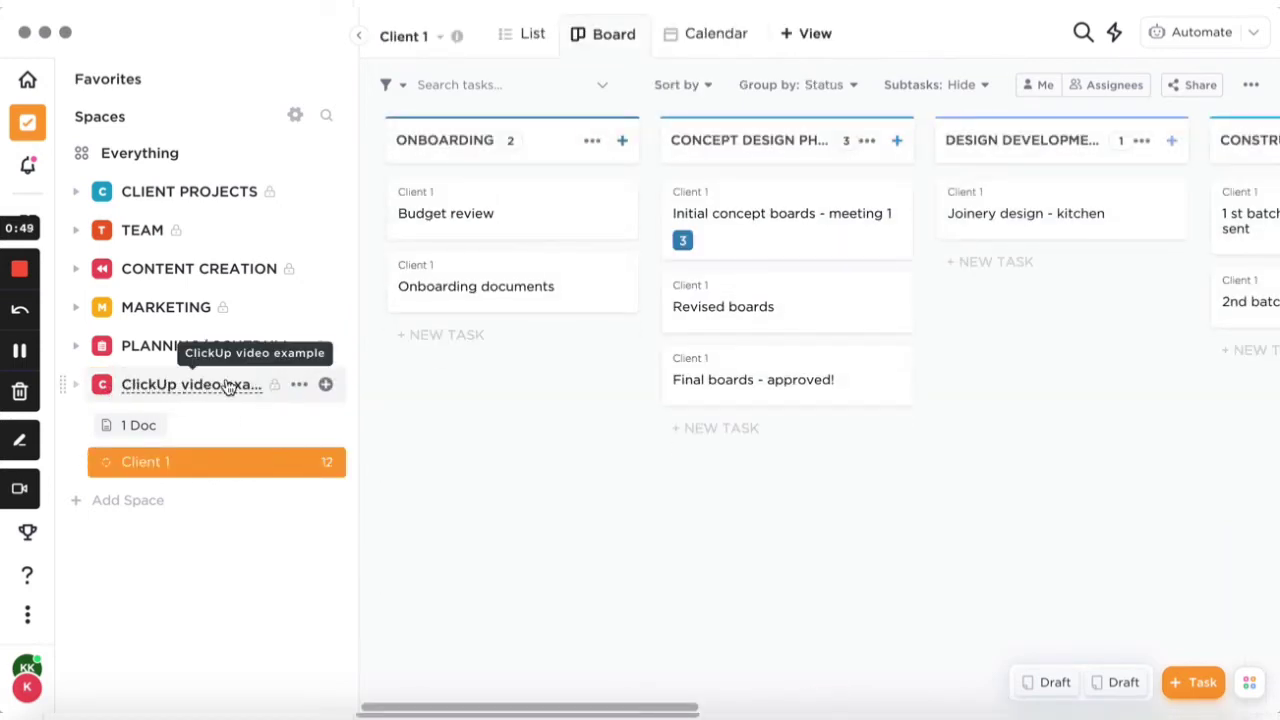
{"action": "left_click", "coordinate": [326, 385]}
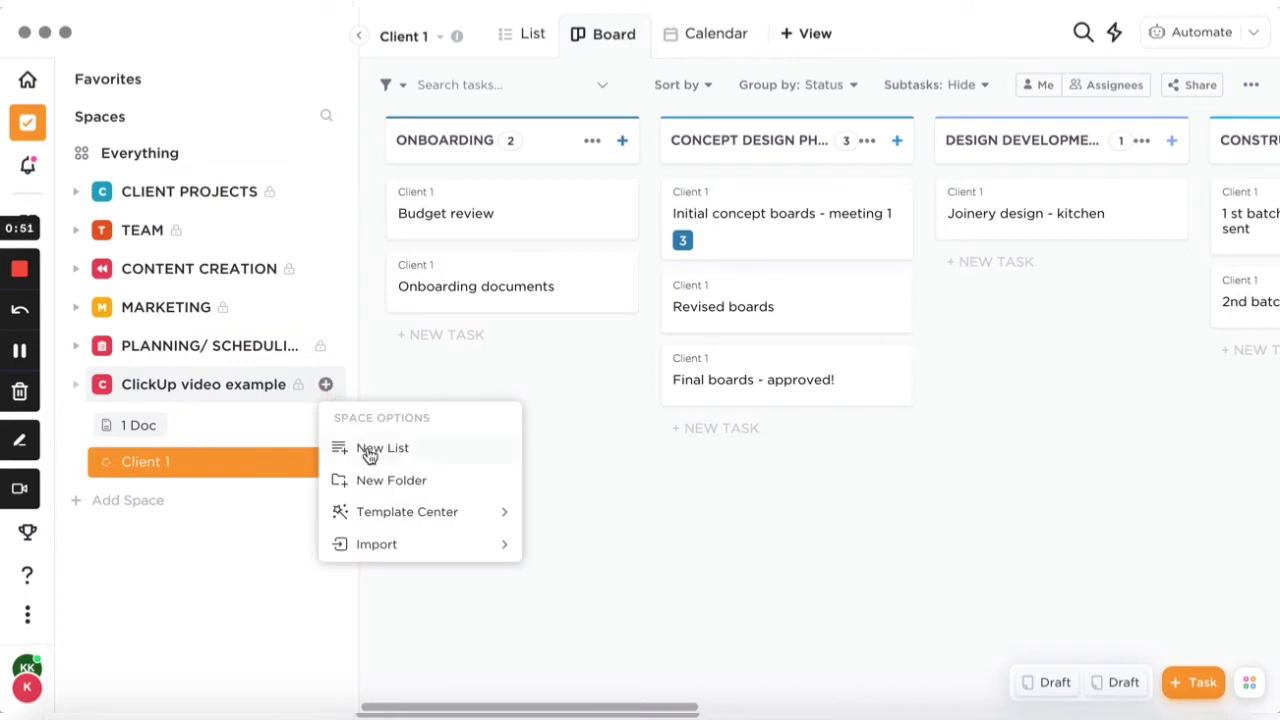
{"action": "left_click", "coordinate": [137, 477]}
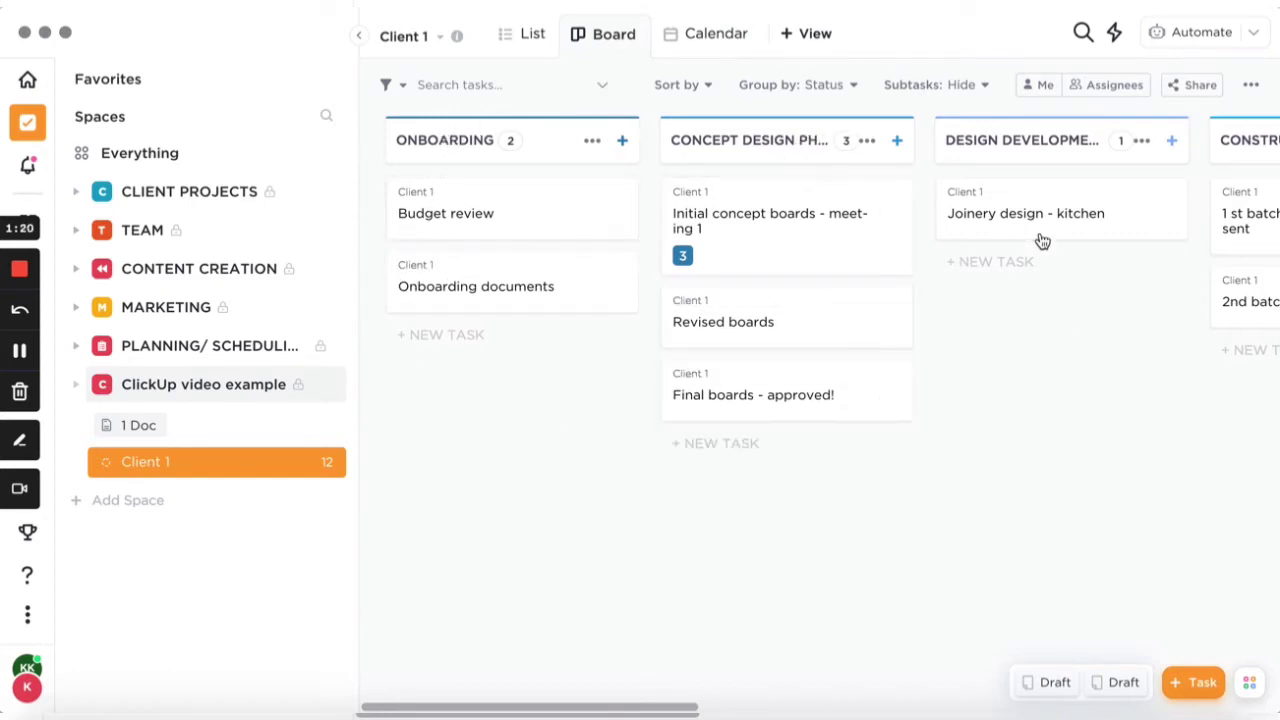
{"action": "left_click_drag", "start_coordinate": [1077, 477], "coordinate": [766, 420]}
{"action": "left_click_drag", "start_coordinate": [625, 446], "coordinate": [1006, 506]}
Add the task 'client to review the SOW' under Onboarding and open its details.
{"action": "left_click", "coordinate": [432, 338]}
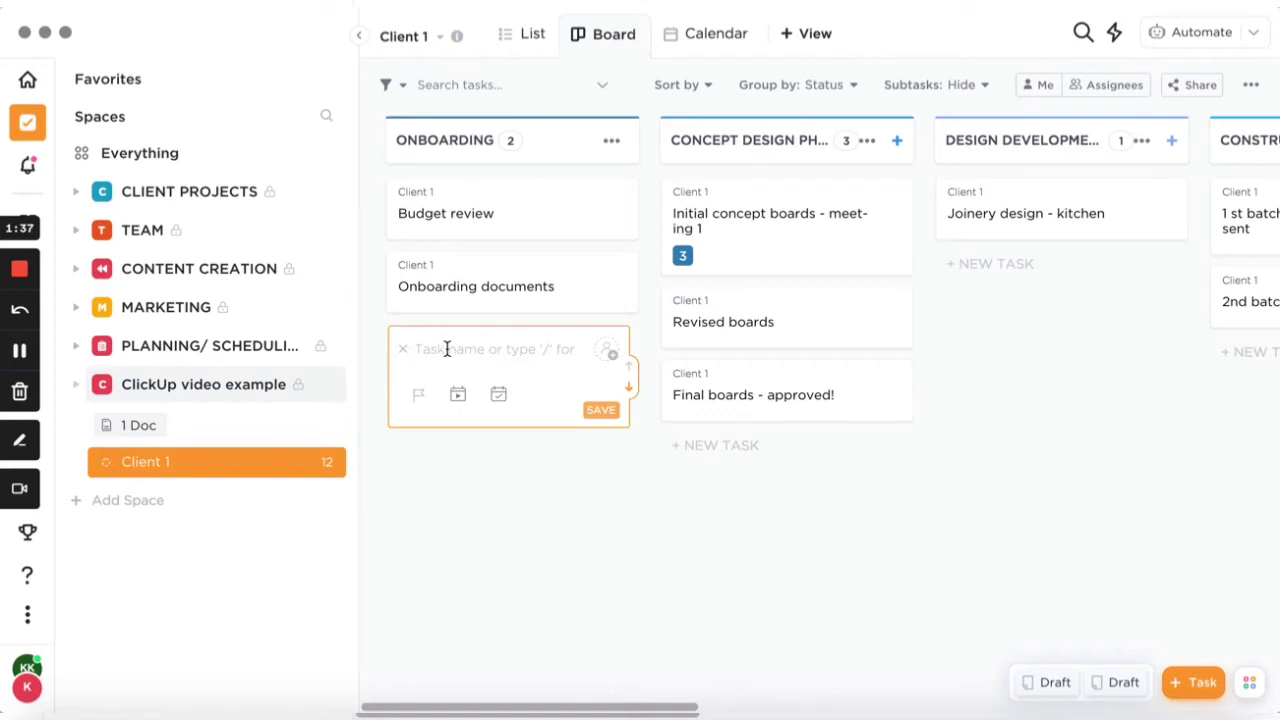
{"action": "type", "text": "client to"}
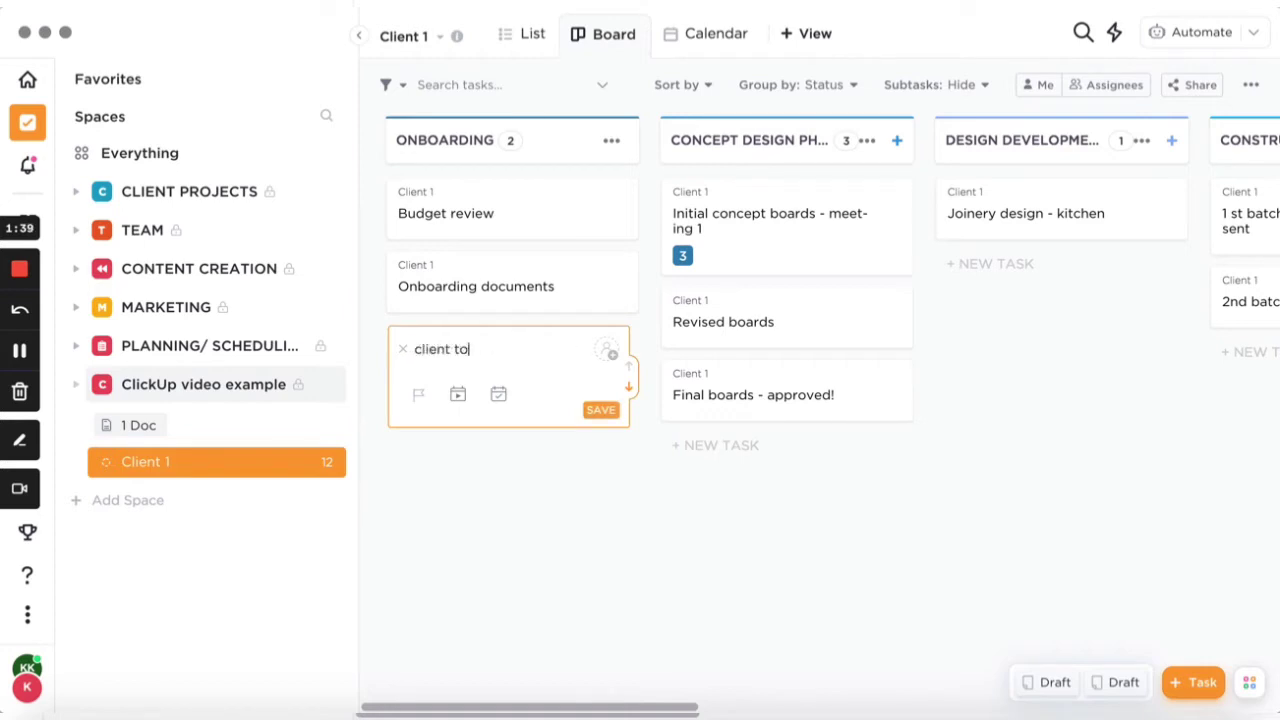
{"action": "type", "text": " review the SOW"}
{"action": "key", "text": "Return"}
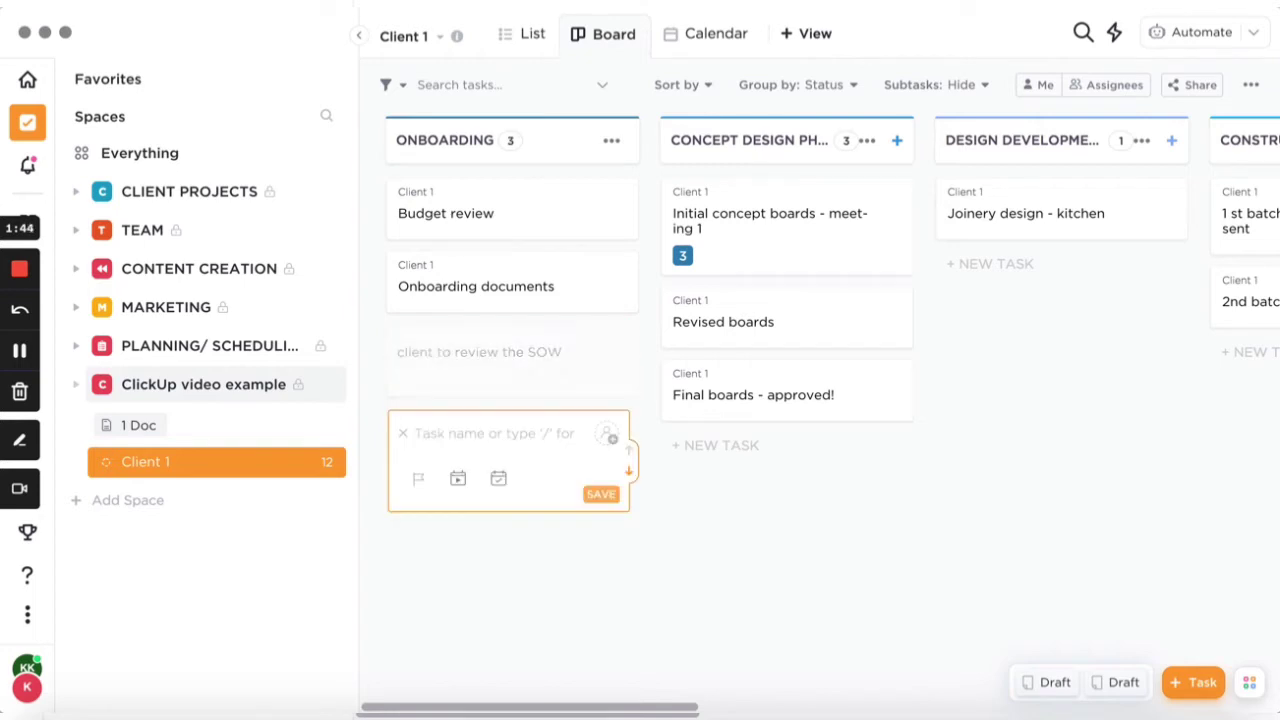
{"action": "left_click", "coordinate": [478, 368]}
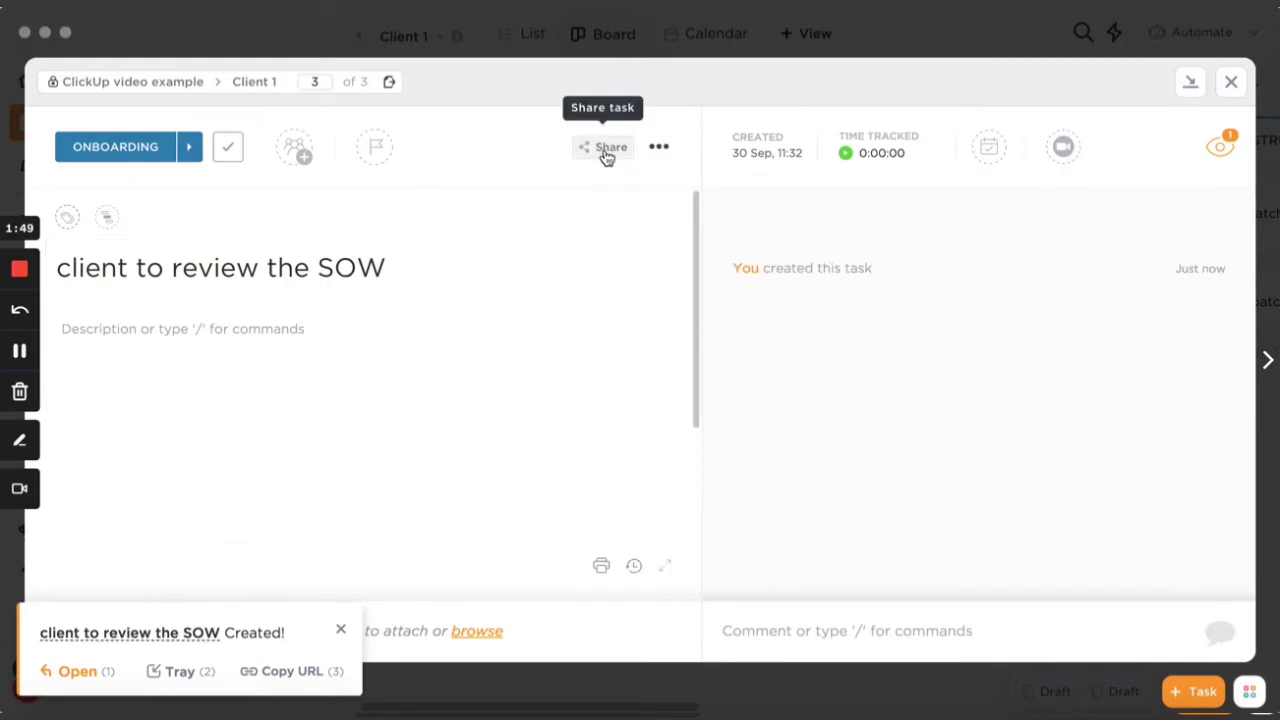
Set the task's due date to 7 October after checking its sharing and assignee options.
{"action": "left_click", "coordinate": [605, 150]}
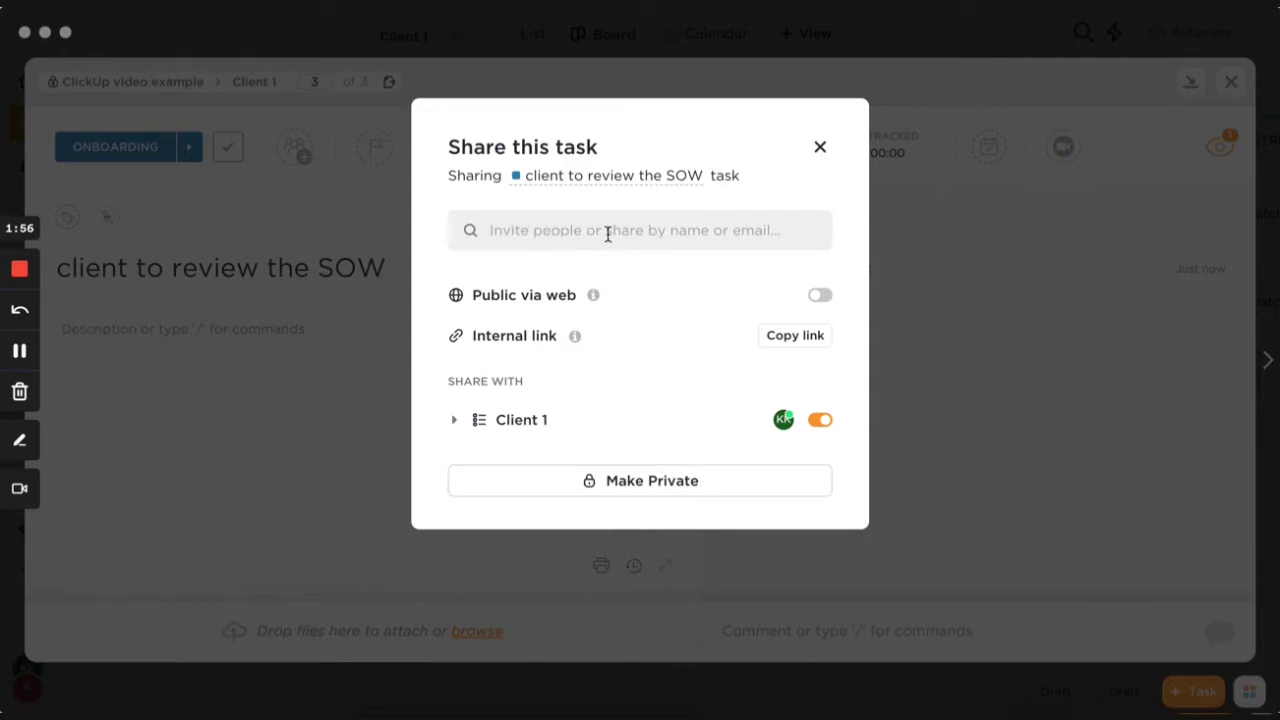
{"action": "left_click", "coordinate": [820, 147]}
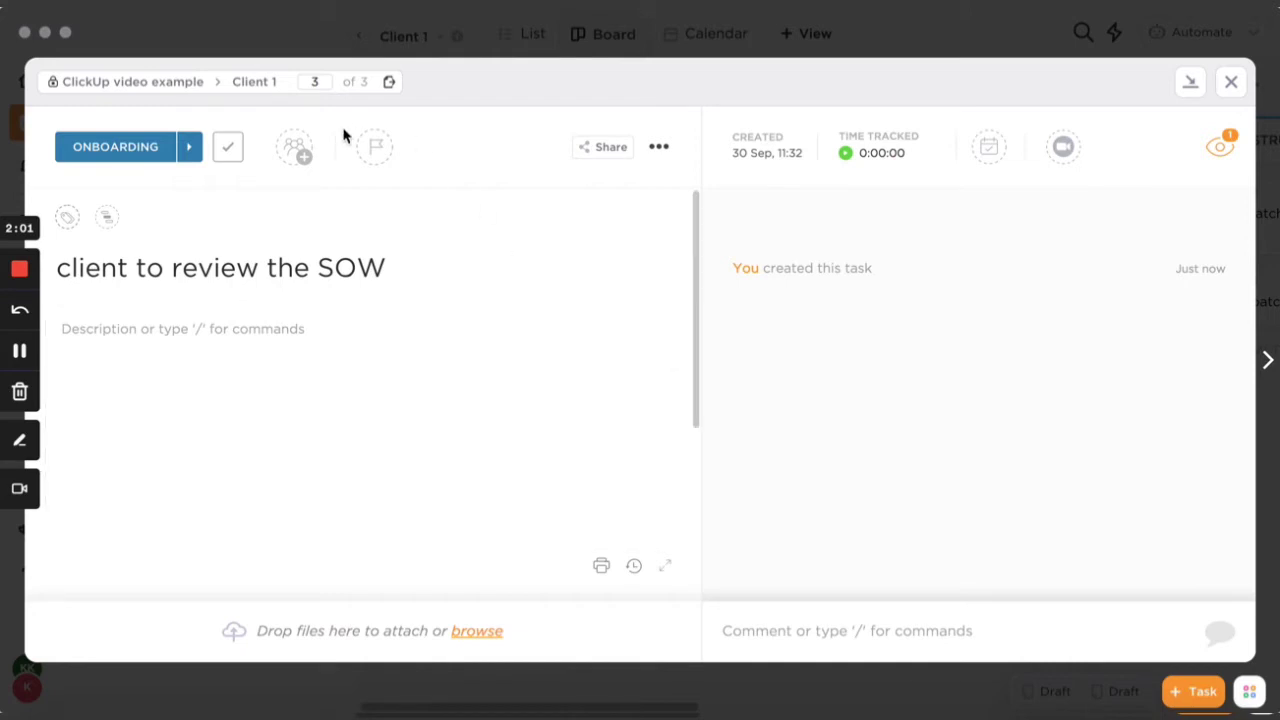
{"action": "left_click", "coordinate": [299, 150]}
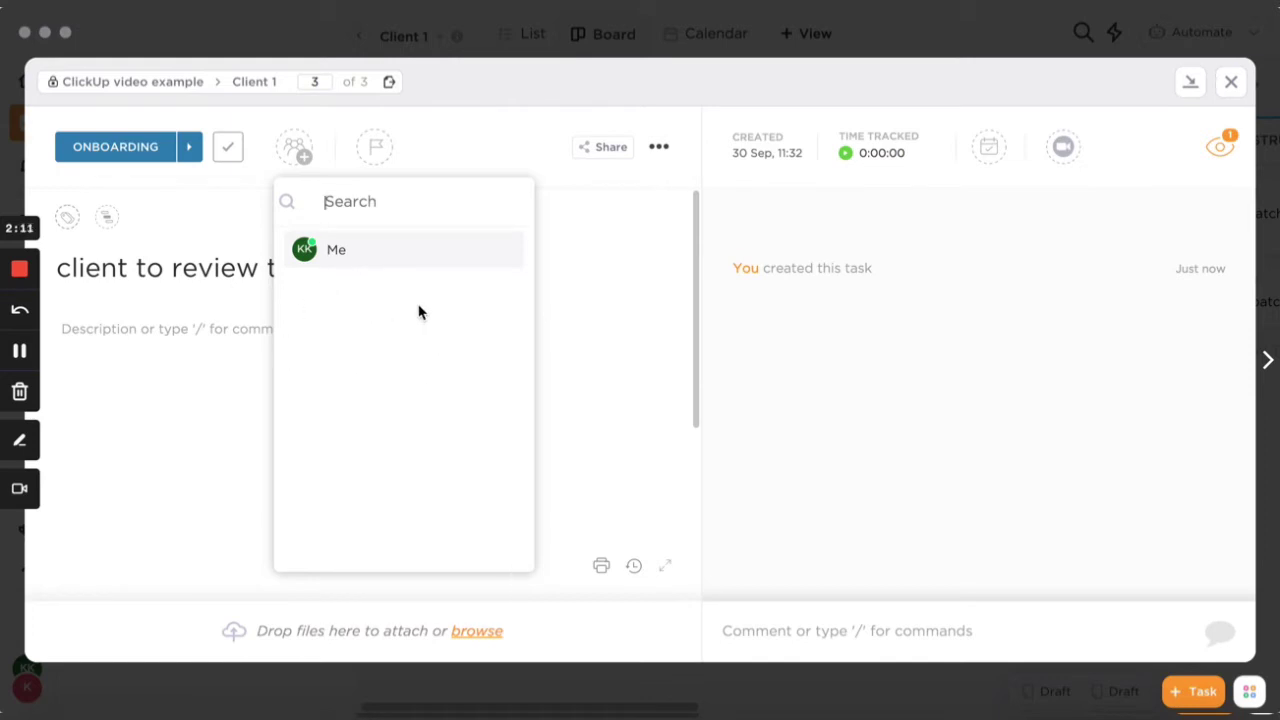
{"action": "left_click", "coordinate": [200, 388]}
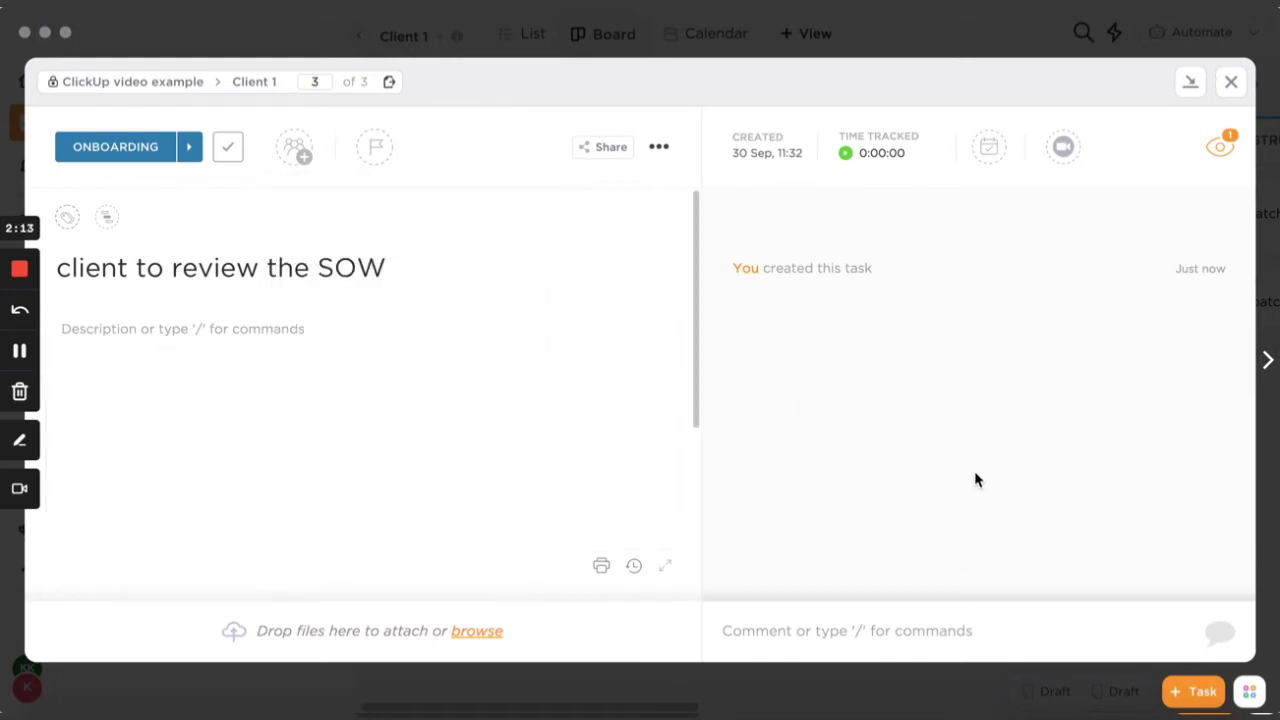
{"action": "left_click", "coordinate": [991, 160]}
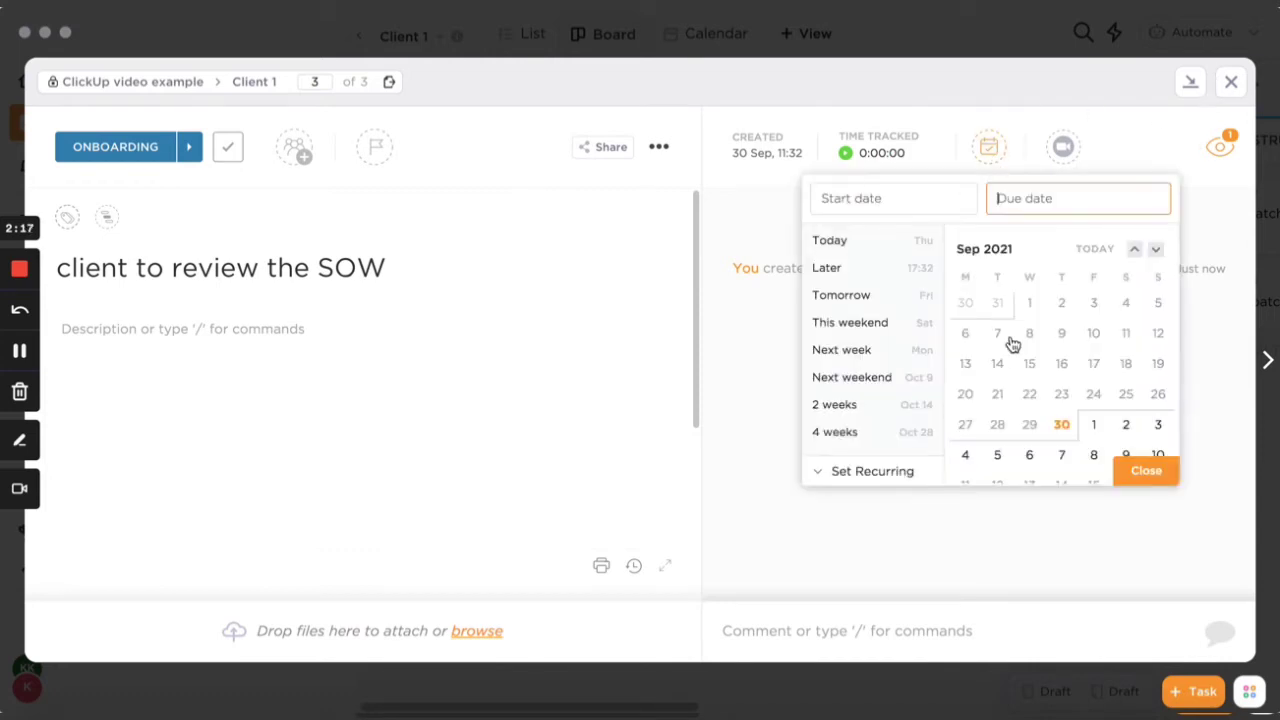
{"action": "left_click", "coordinate": [1062, 456]}
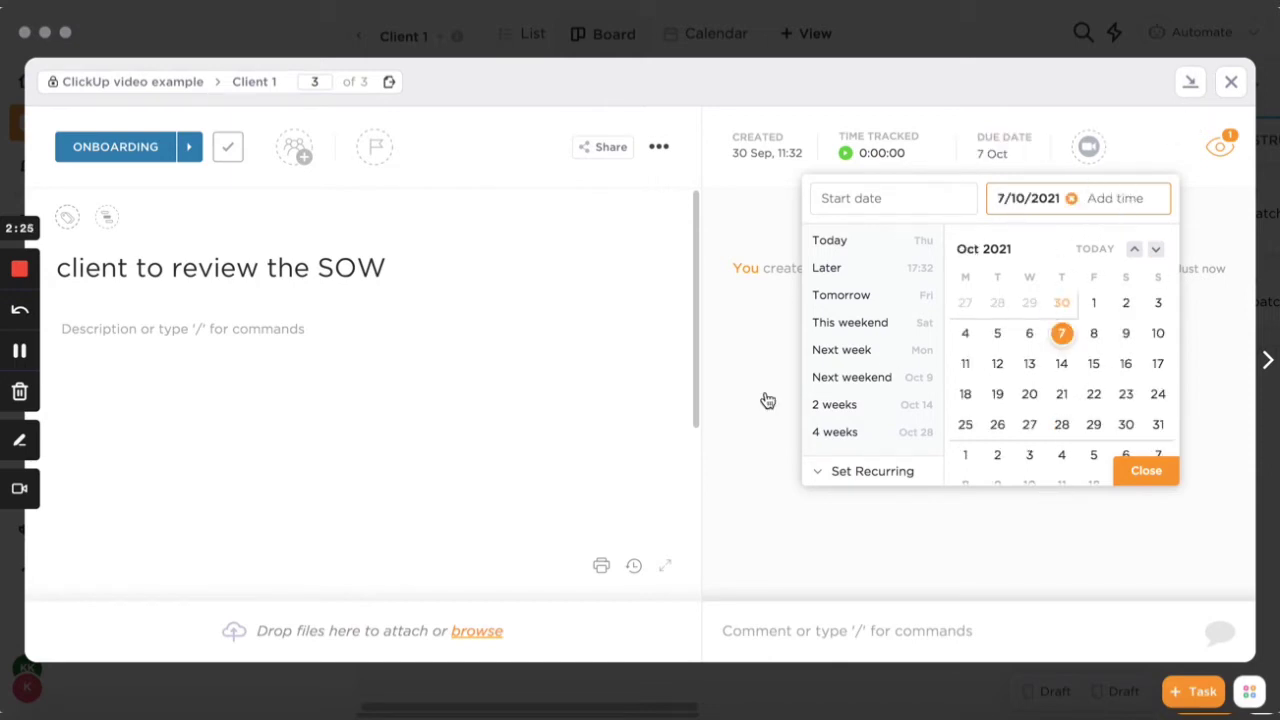
{"action": "left_click", "coordinate": [262, 388]}
{"action": "scroll", "coordinate": [133, 340], "scroll_direction": "down", "scroll_amount": 1}
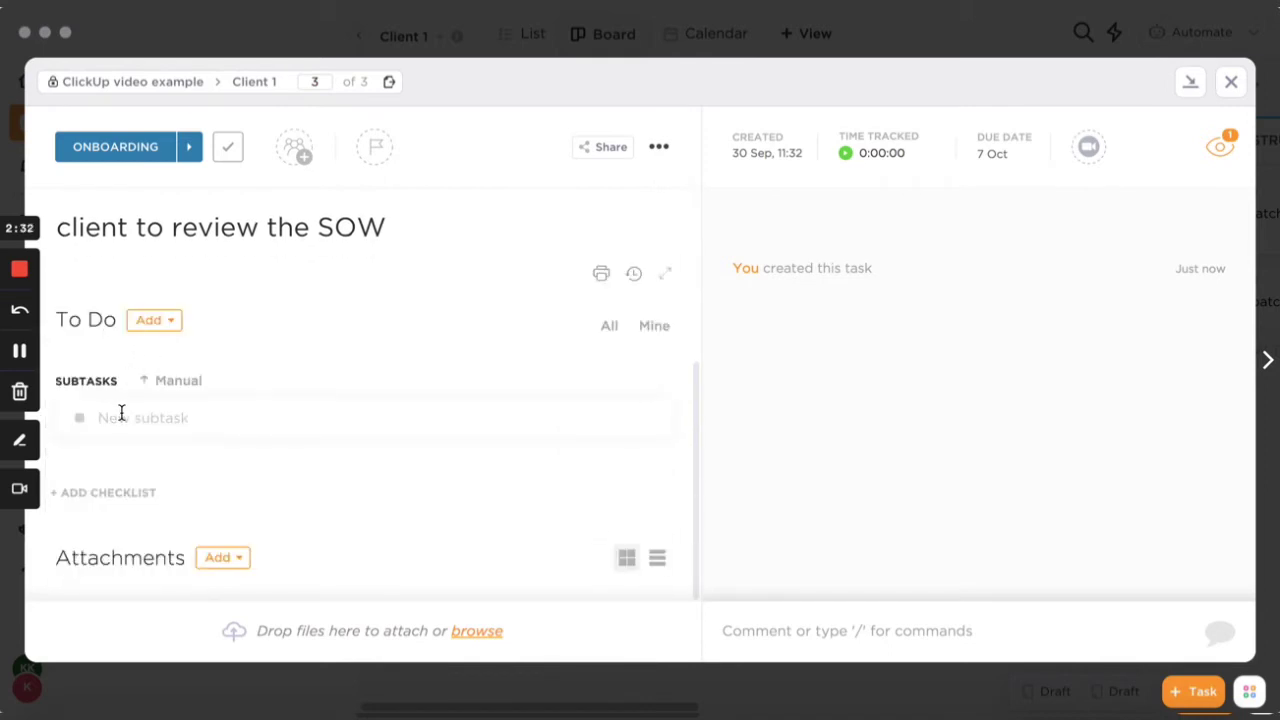
Try a 'SOW kitchen' subtask and the comment field, then close the task window.
{"action": "left_click", "coordinate": [149, 418]}
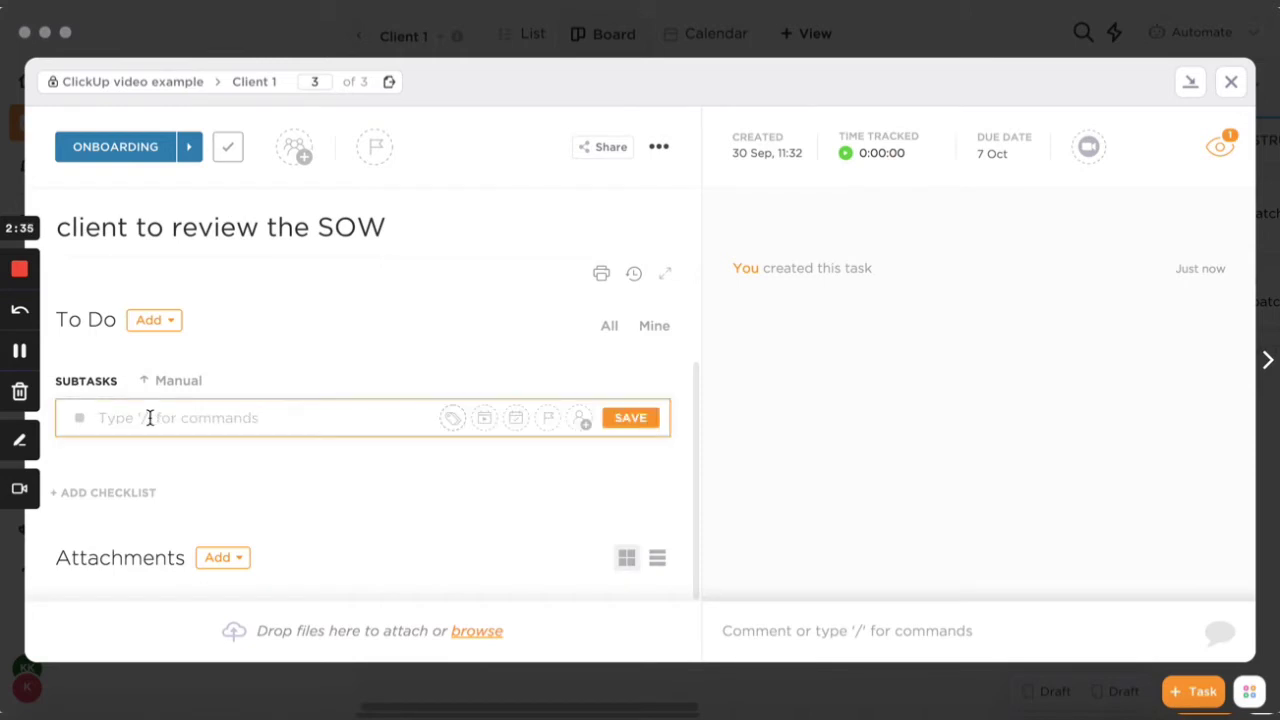
{"action": "type", "text": "S"}
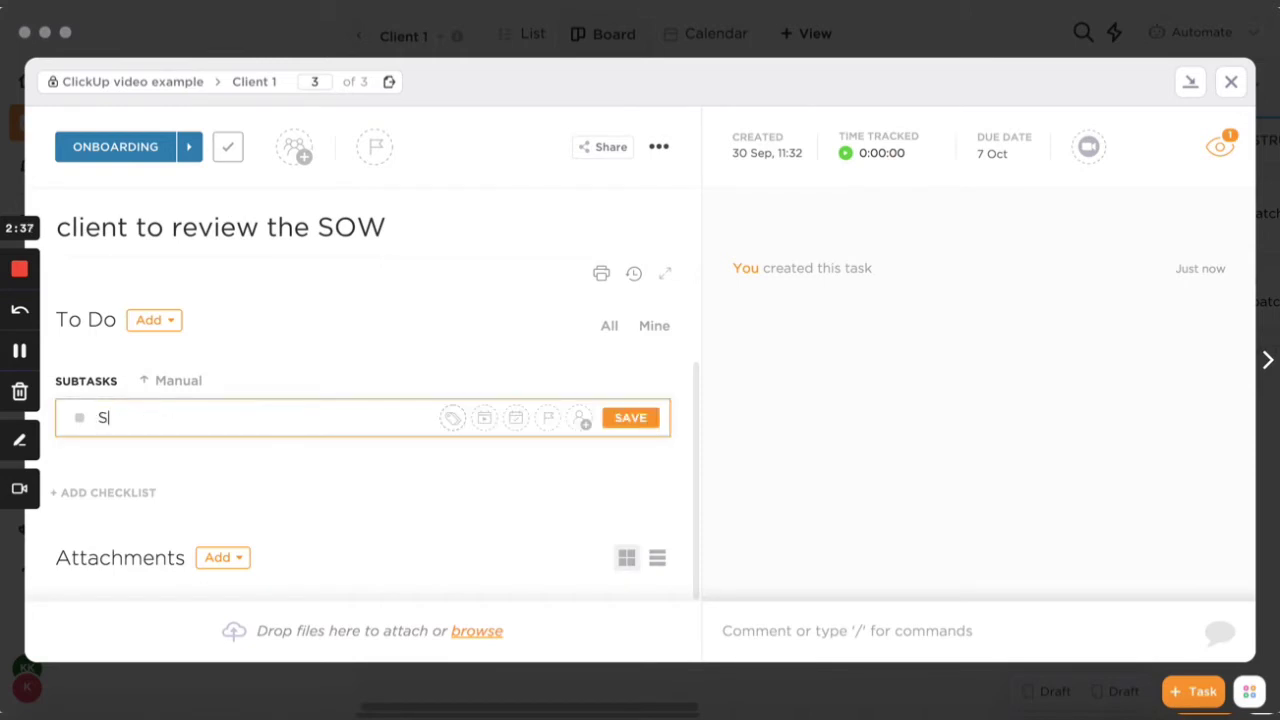
{"action": "type", "text": "OW kitchen"}
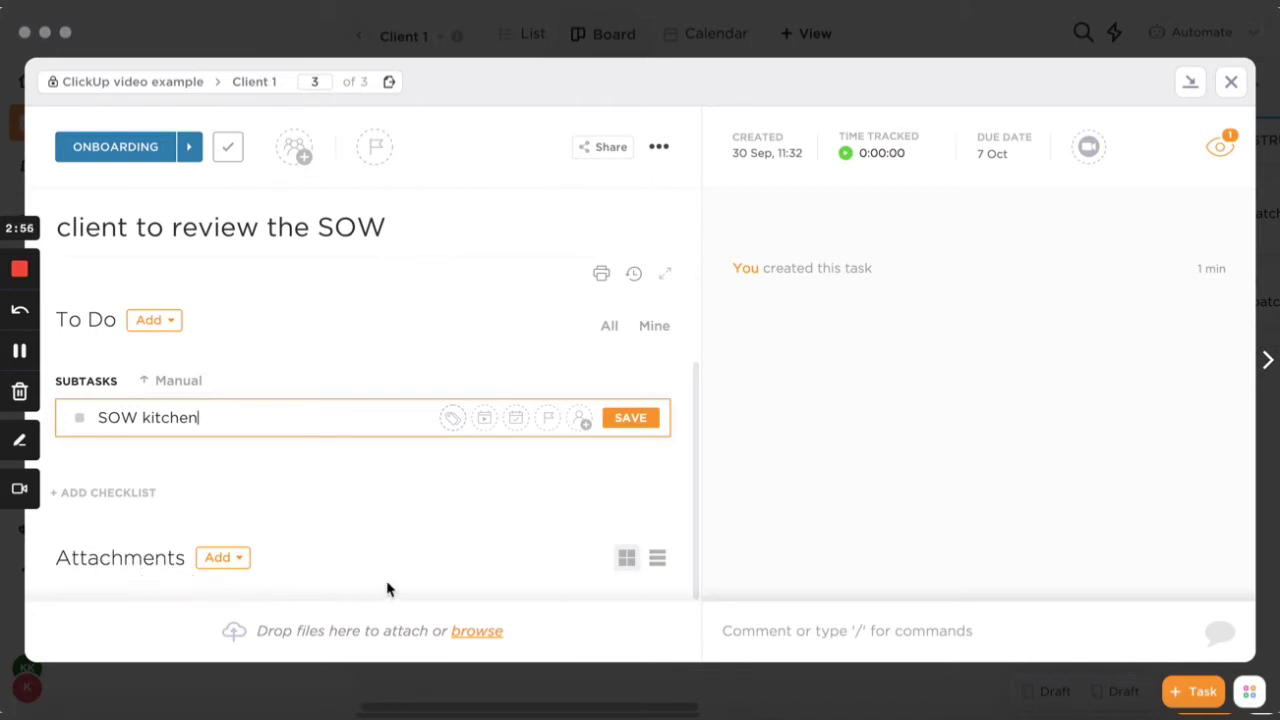
{"action": "left_click", "coordinate": [290, 520]}
{"action": "left_click", "coordinate": [223, 570]}
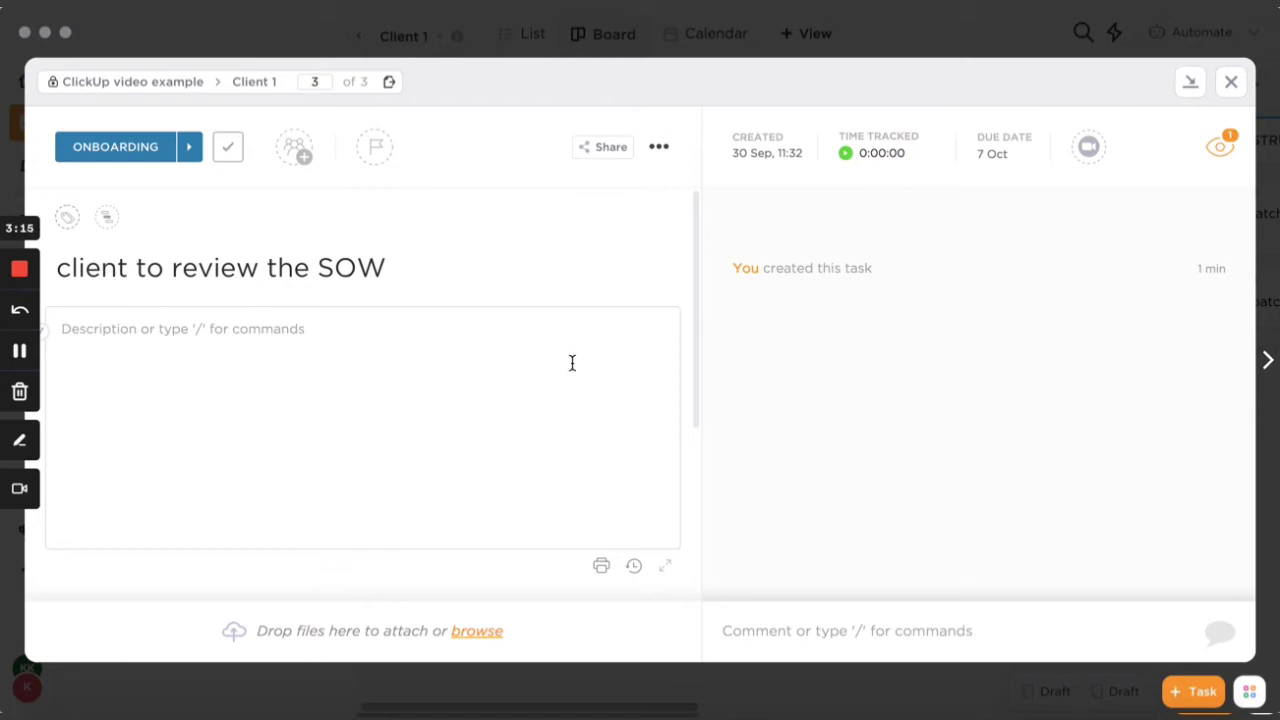
{"action": "left_click", "coordinate": [754, 631]}
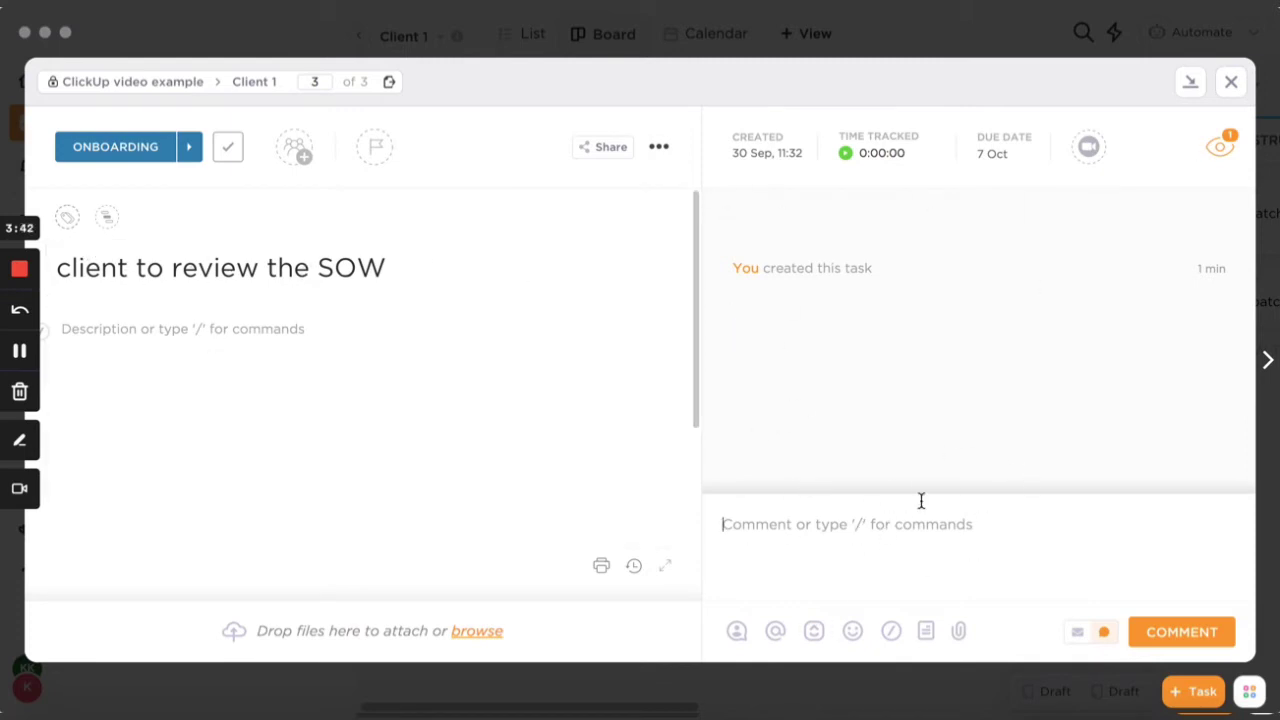
{"action": "left_click", "coordinate": [1232, 82]}
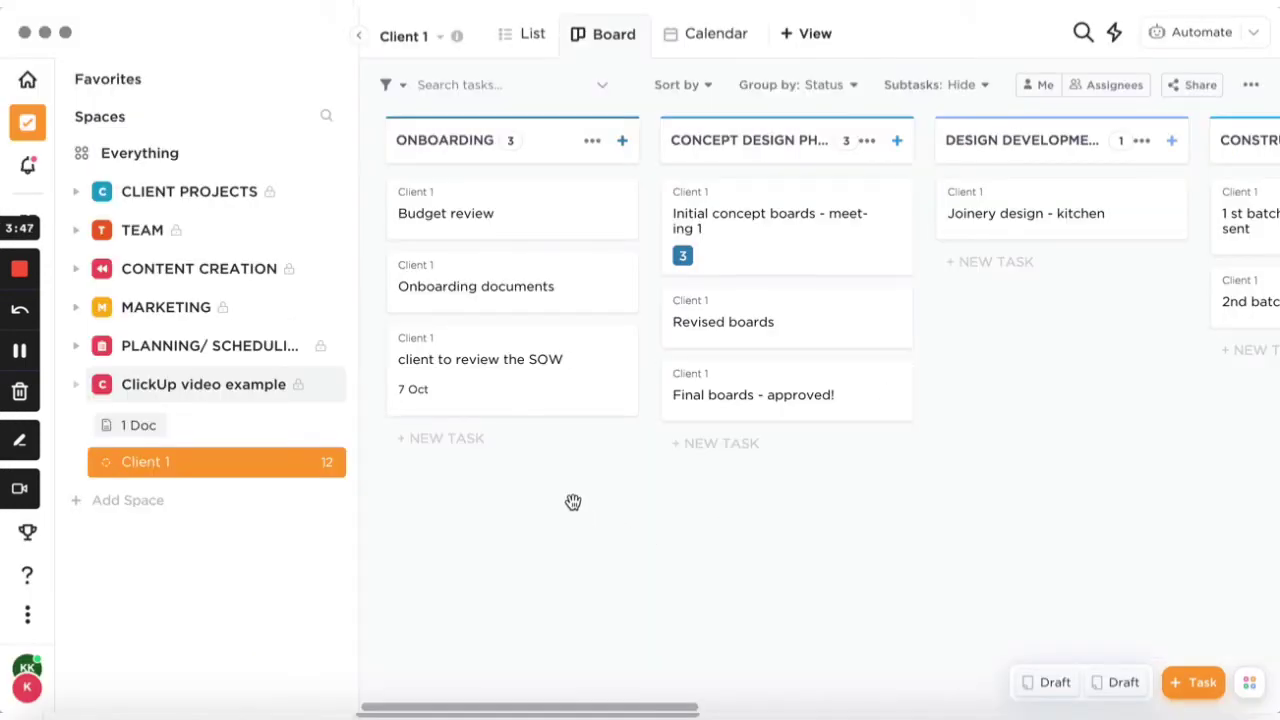
Make the Onboarding documents task due Tuesday 5 October, then scroll the board right.
{"action": "left_click", "coordinate": [500, 295]}
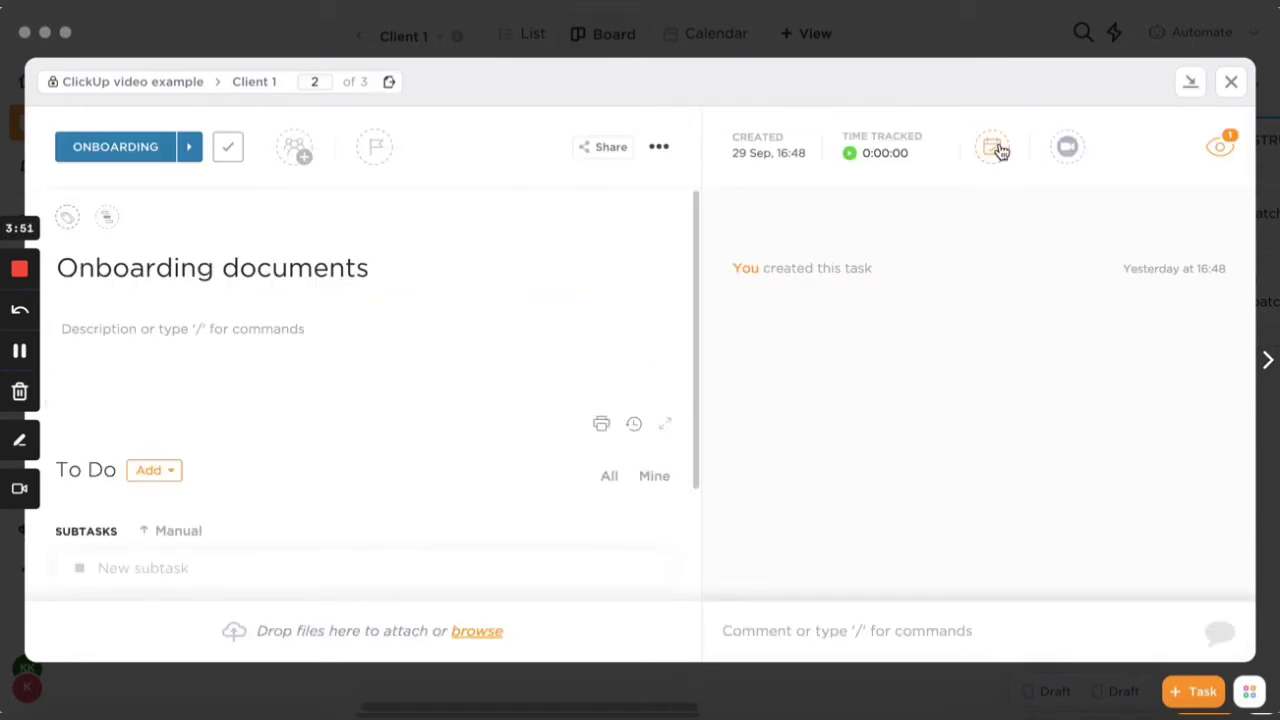
{"action": "left_click", "coordinate": [1000, 147]}
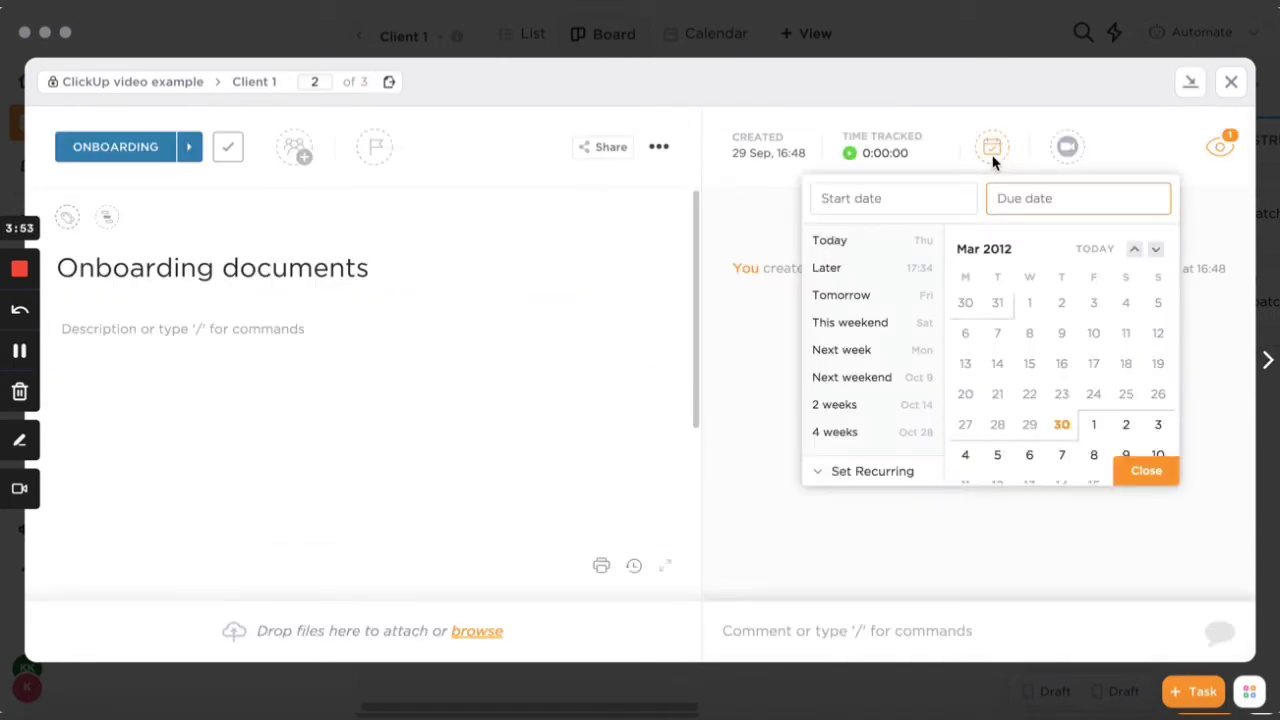
{"action": "left_click", "coordinate": [996, 455]}
{"action": "left_click", "coordinate": [849, 694]}
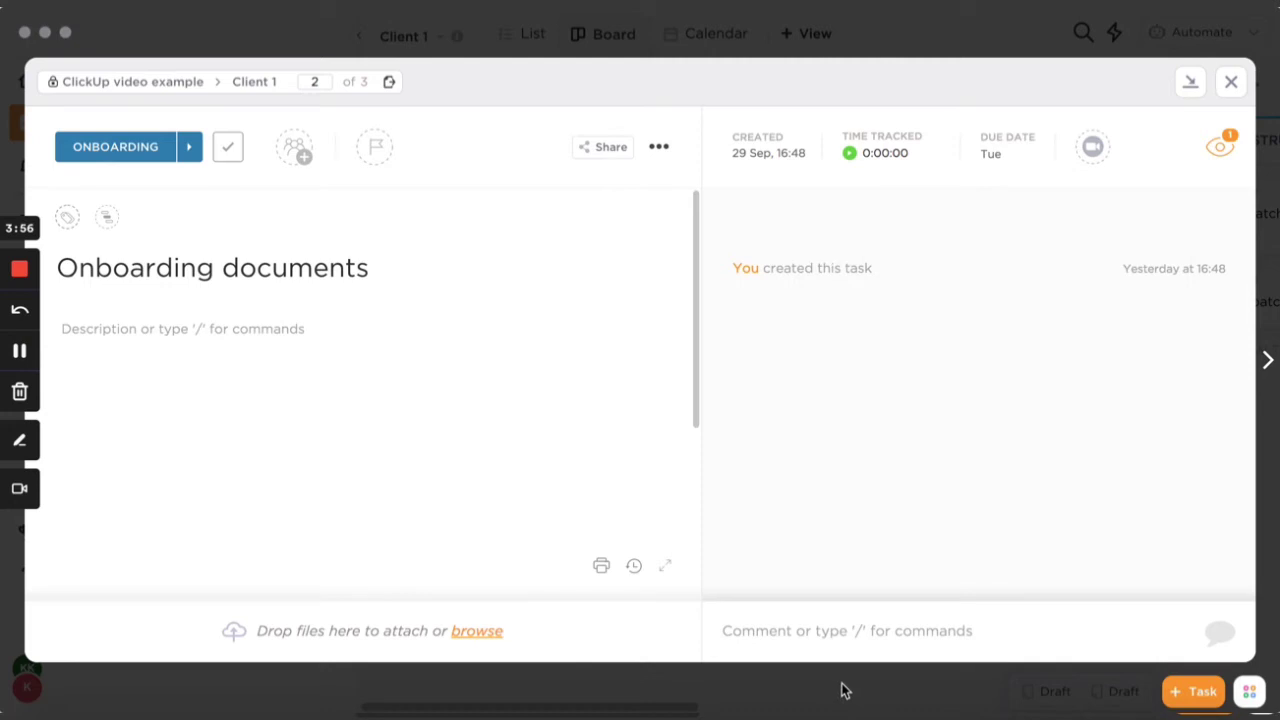
{"action": "left_click", "coordinate": [841, 690]}
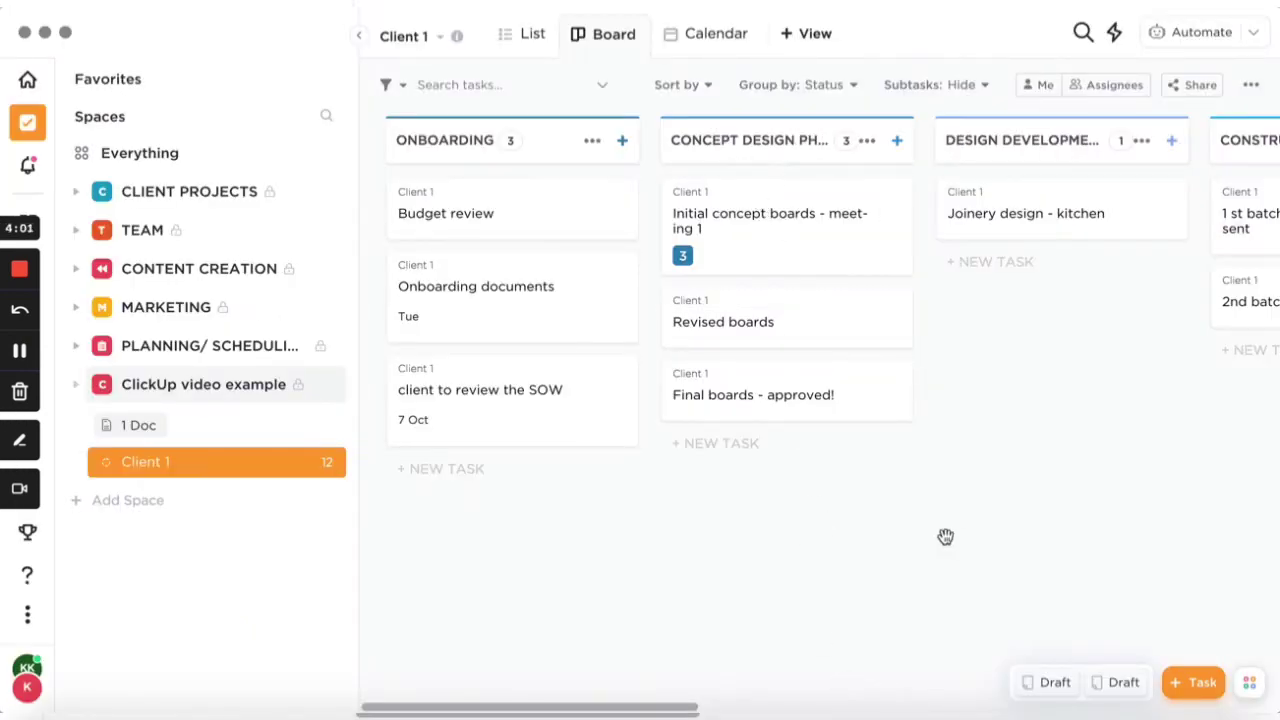
{"action": "scroll", "coordinate": [857, 528], "scroll_direction": "right", "scroll_amount": 3}
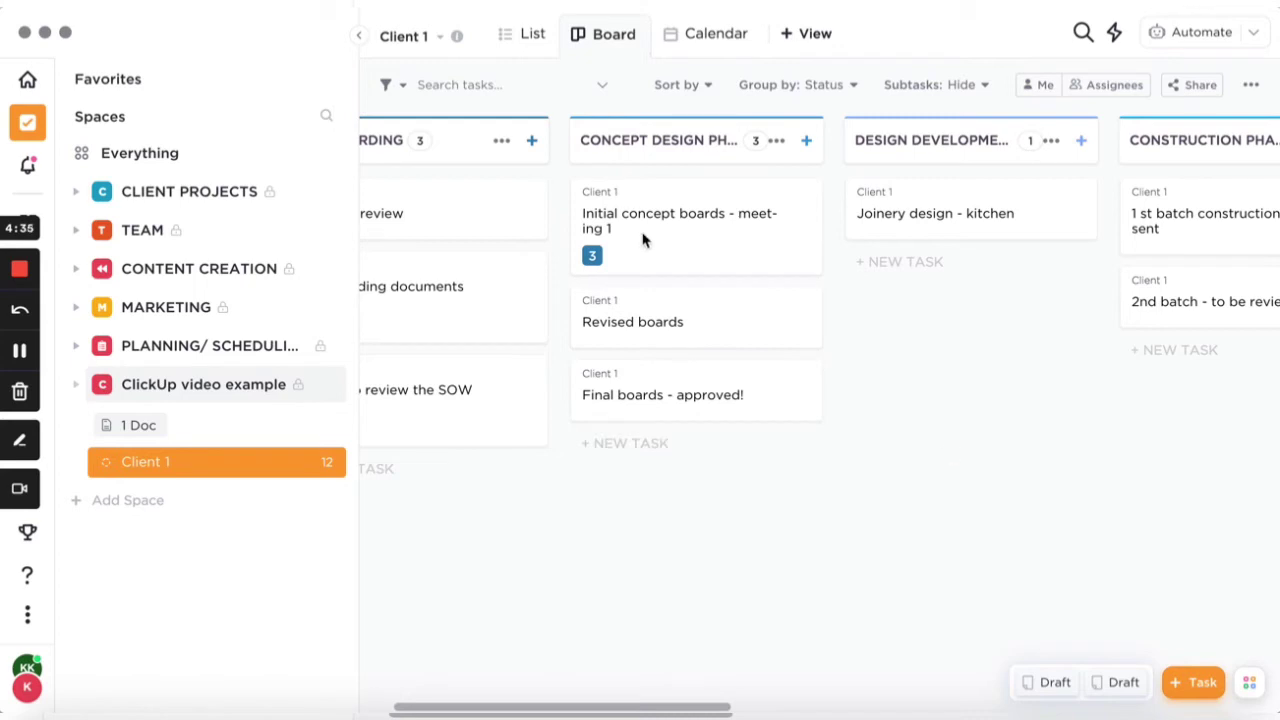
Drag 'Initial concept boards - meeting 1' below 'Final boards - approved!' and scroll across the columns.
{"action": "left_click_drag", "start_coordinate": [661, 238], "coordinate": [633, 412]}
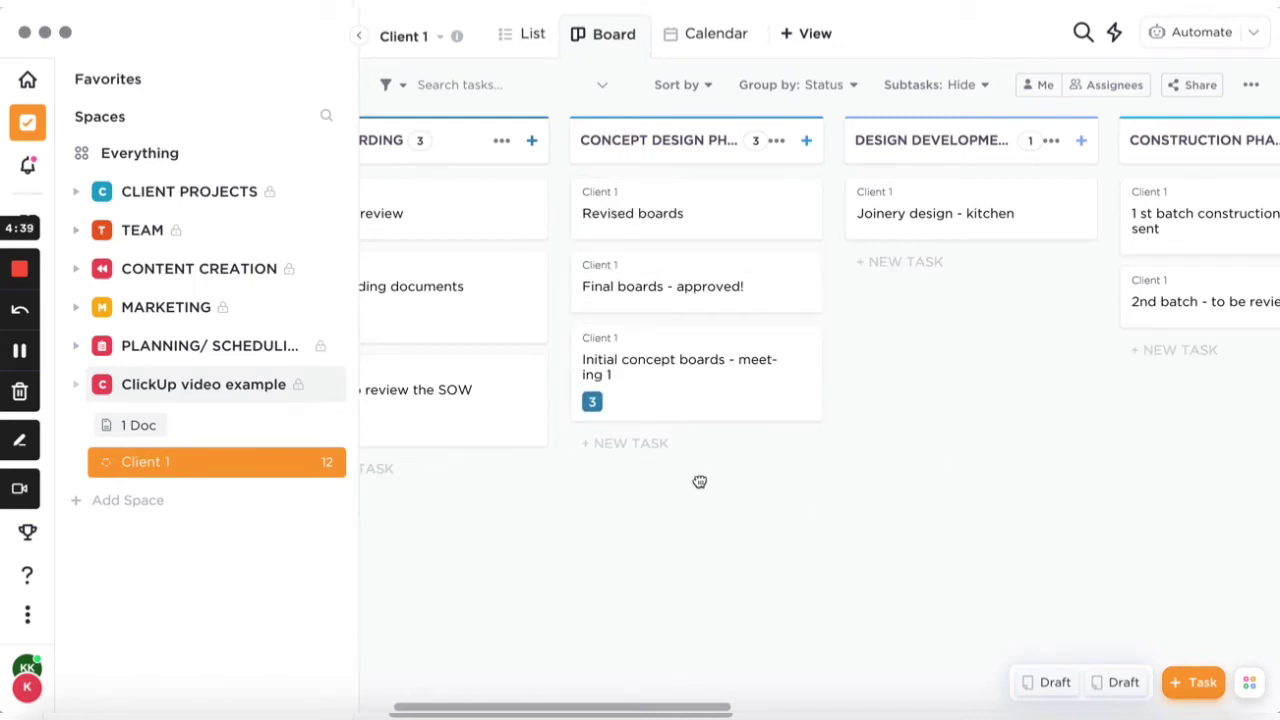
{"action": "scroll", "coordinate": [620, 474], "scroll_direction": "right", "scroll_amount": 5}
{"action": "scroll", "coordinate": [567, 468], "scroll_direction": "right", "scroll_amount": 1}
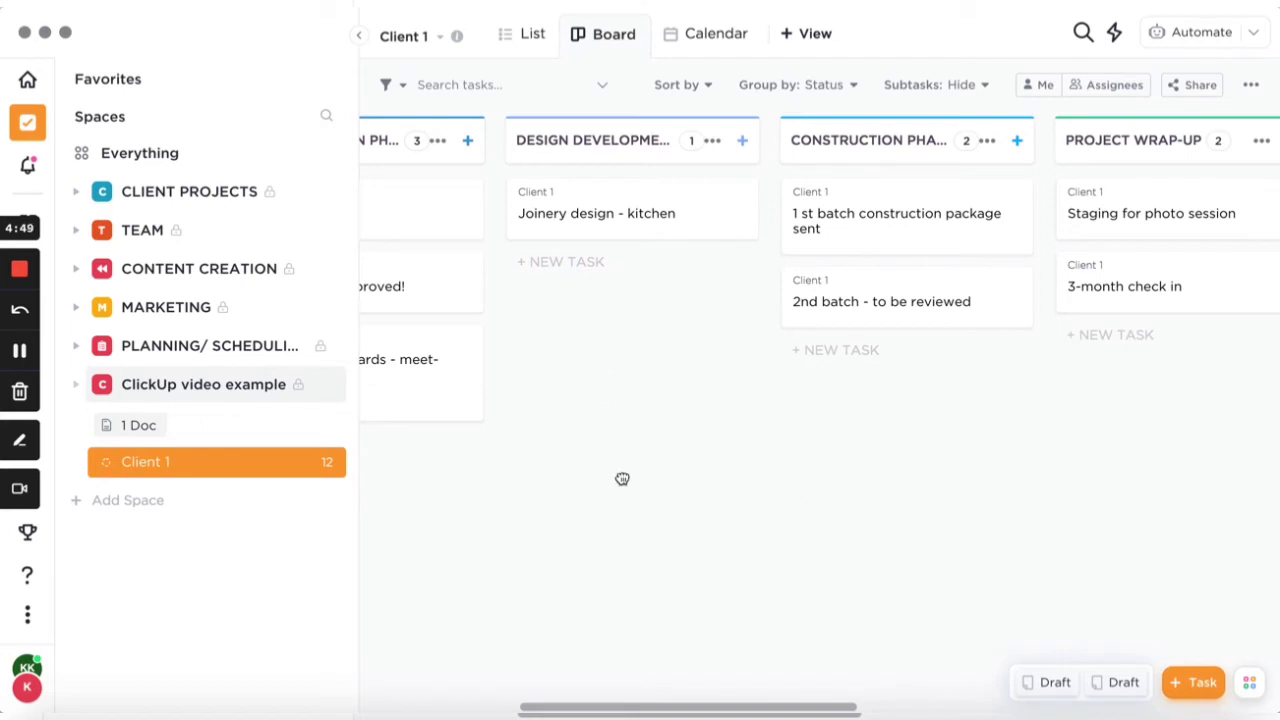
{"action": "scroll", "coordinate": [622, 476], "scroll_direction": "right", "scroll_amount": 4}
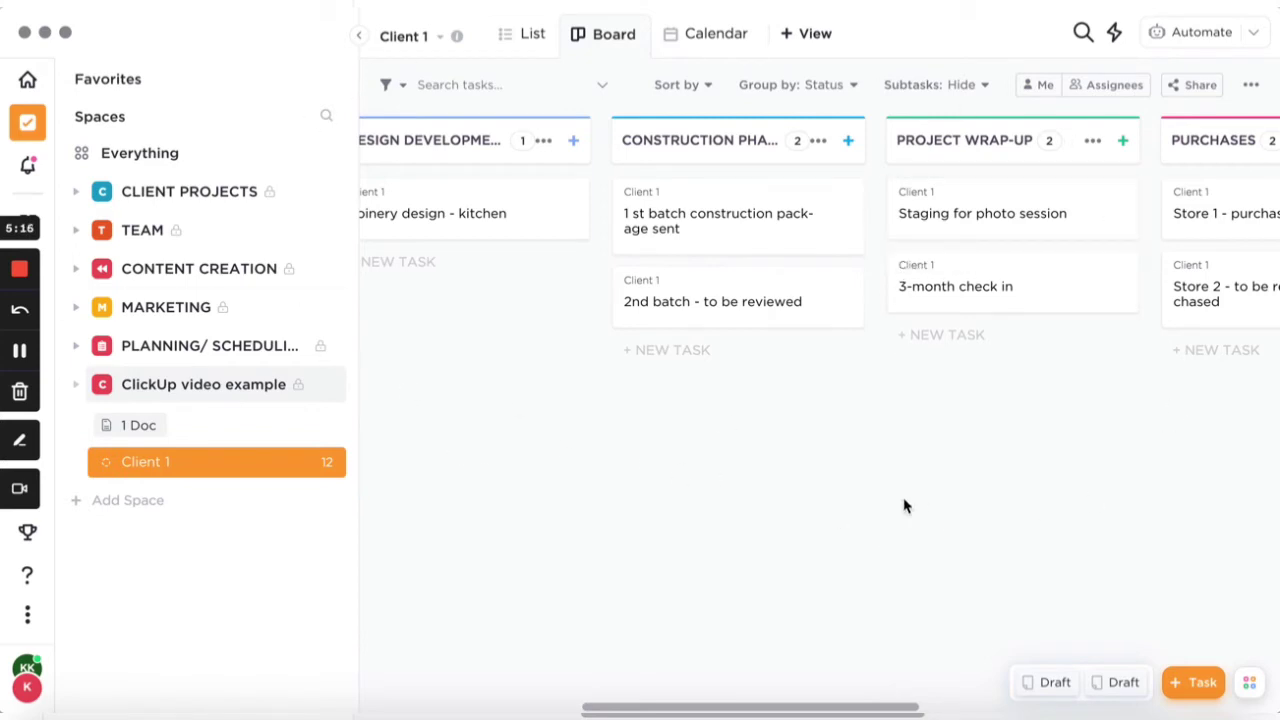
{"action": "scroll", "coordinate": [622, 172], "scroll_direction": "right", "scroll_amount": 3}
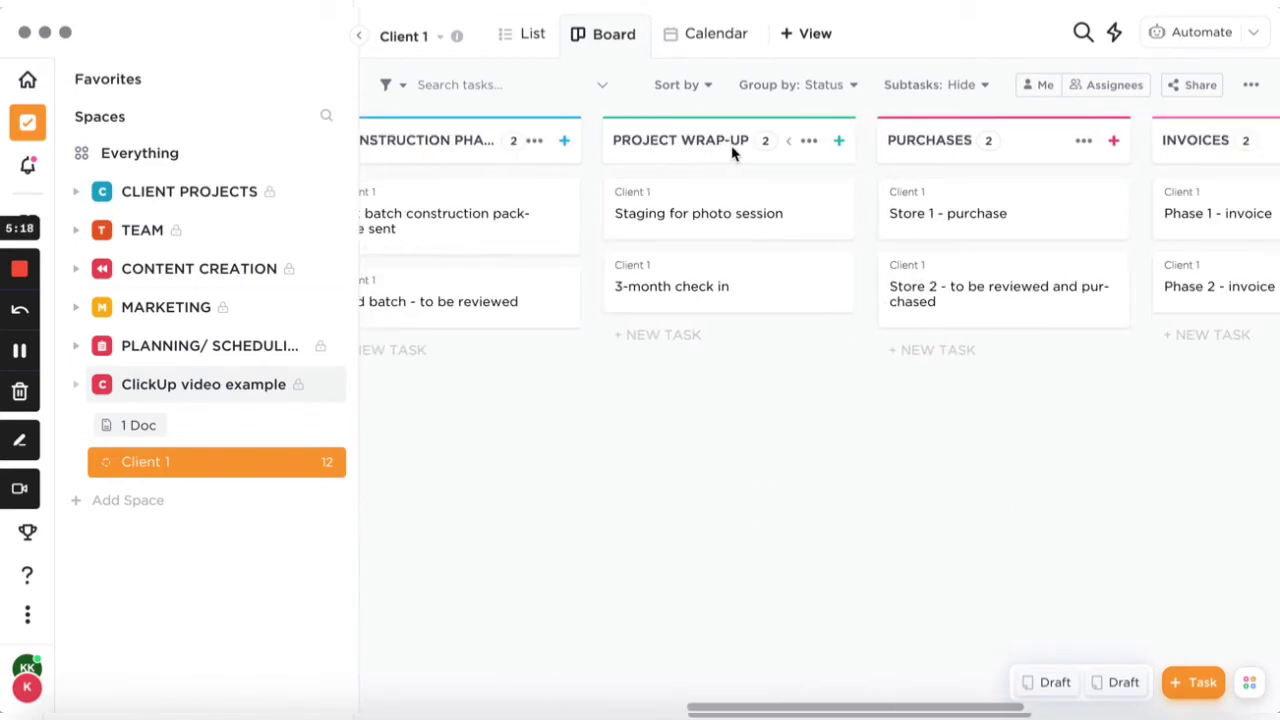
{"action": "left_click", "coordinate": [694, 215]}
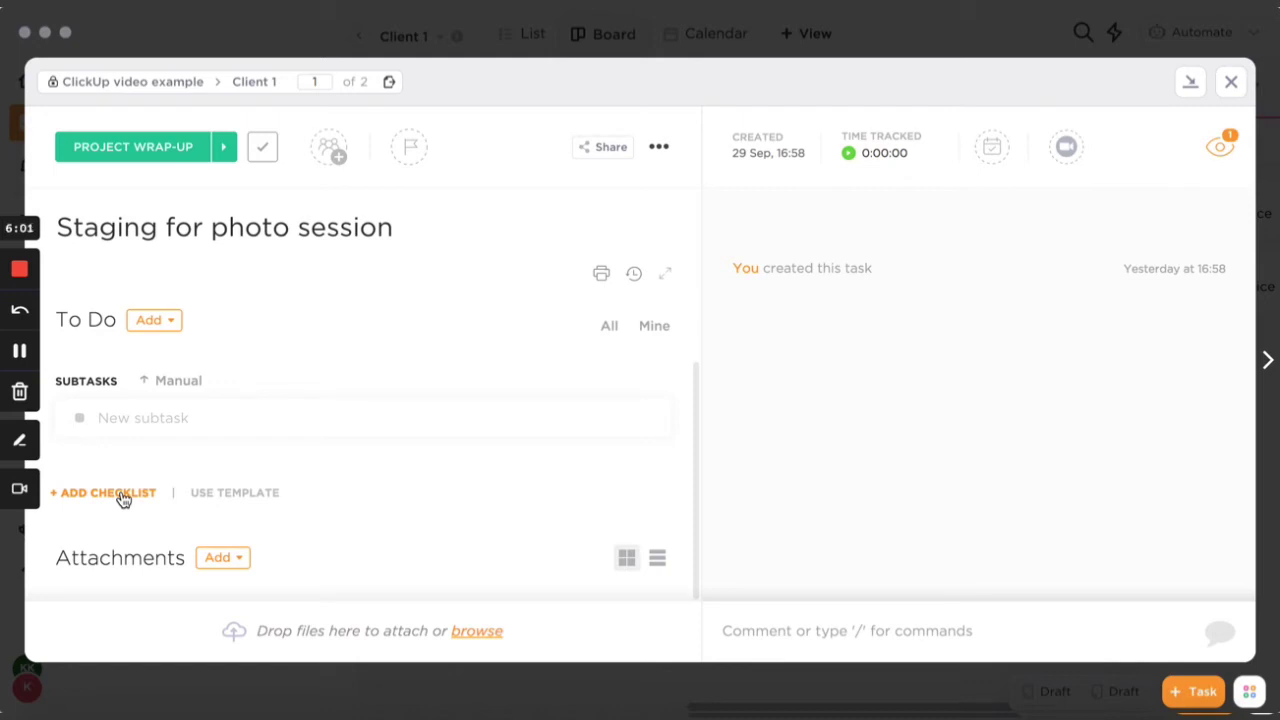
{"action": "left_click", "coordinate": [308, 692]}
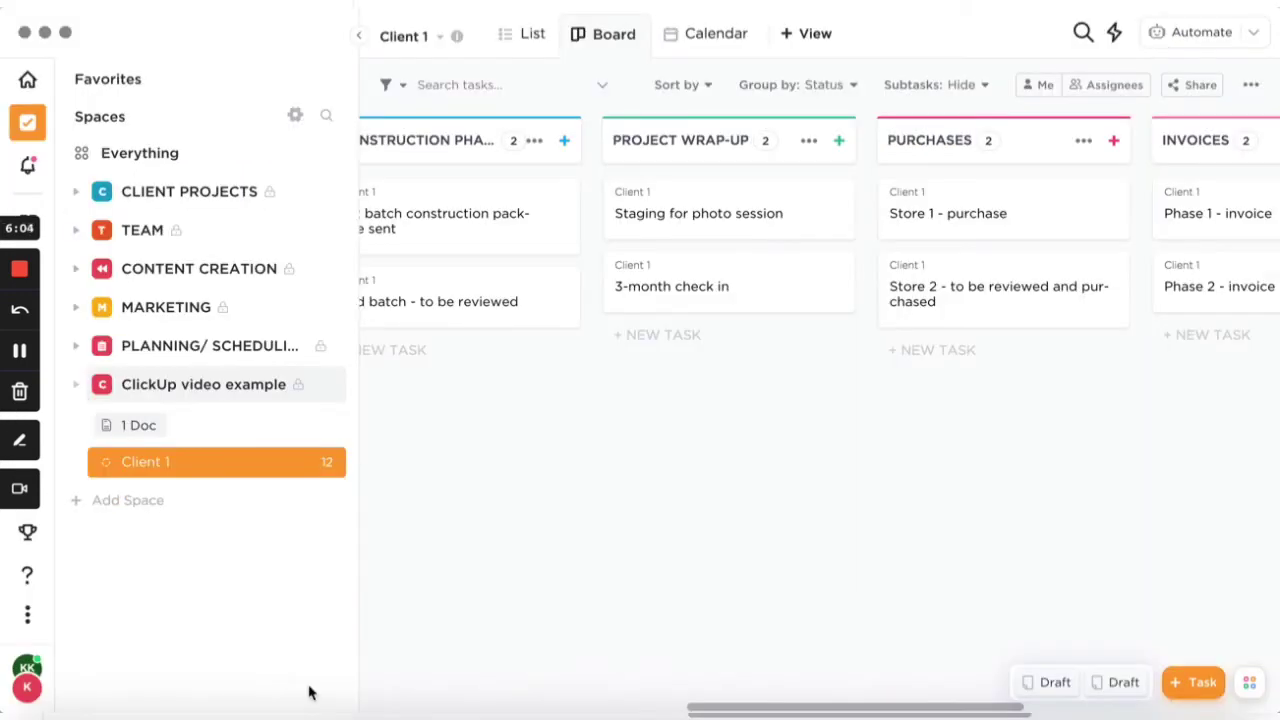
{"action": "mouse_move", "coordinate": [723, 277]}
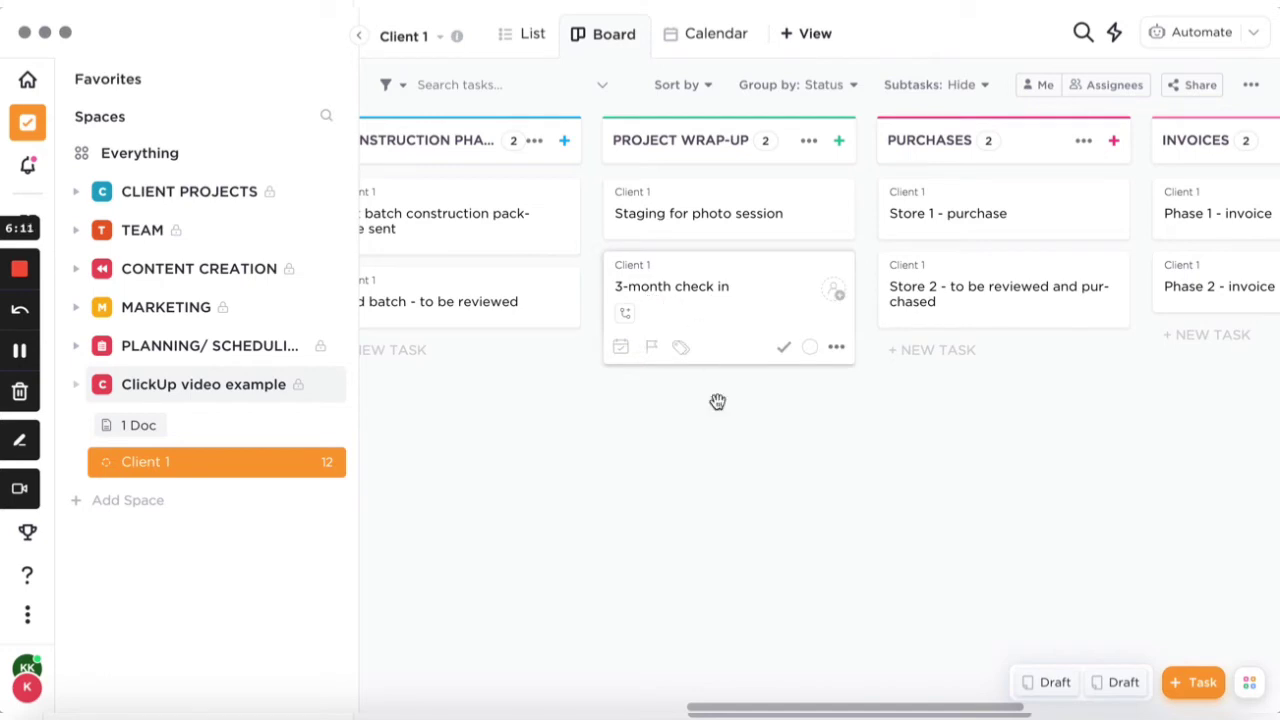
{"action": "scroll", "coordinate": [835, 487], "scroll_direction": "right", "scroll_amount": 5}
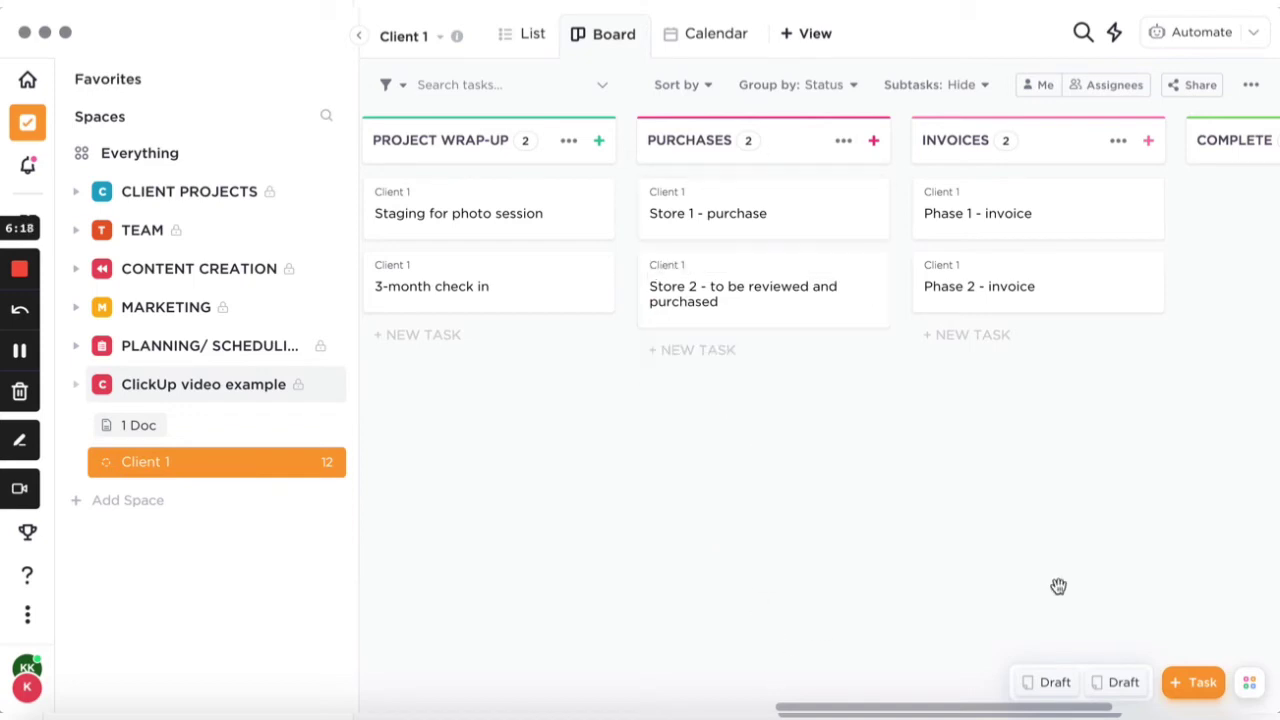
{"action": "scroll", "coordinate": [918, 467], "scroll_direction": "right", "scroll_amount": 3}
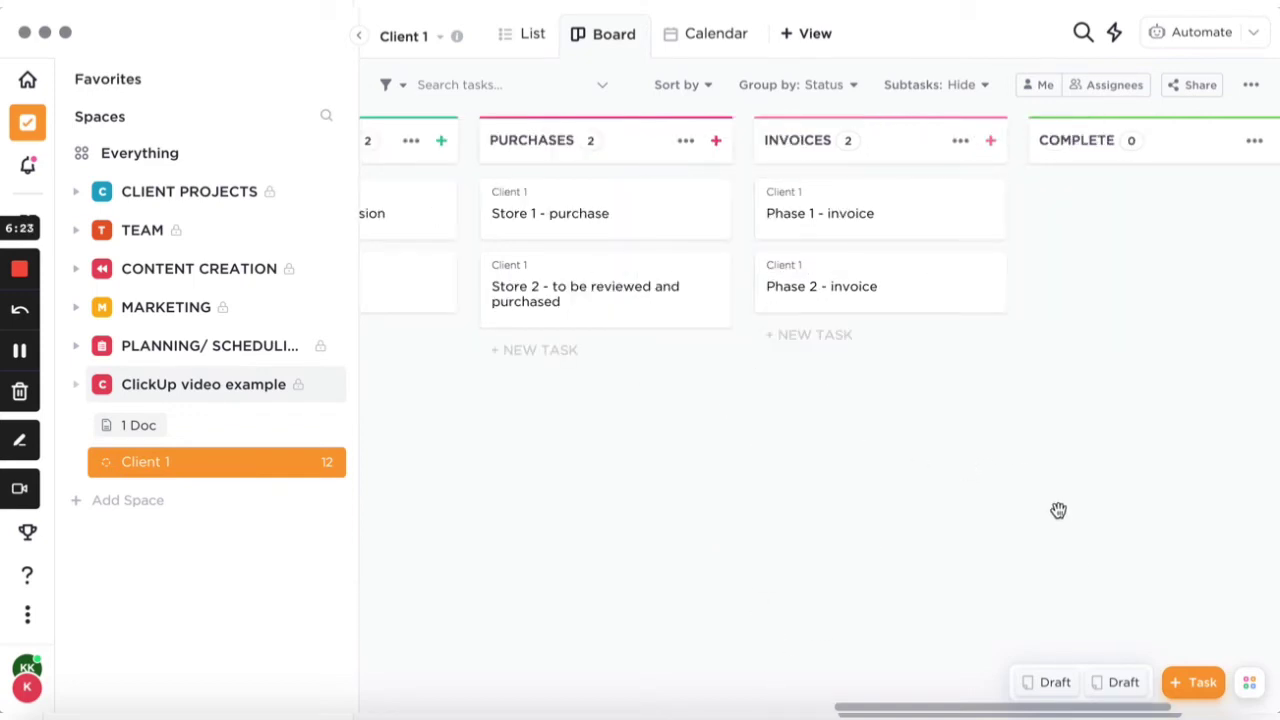
{"action": "scroll", "coordinate": [591, 471], "scroll_direction": "right", "scroll_amount": 3}
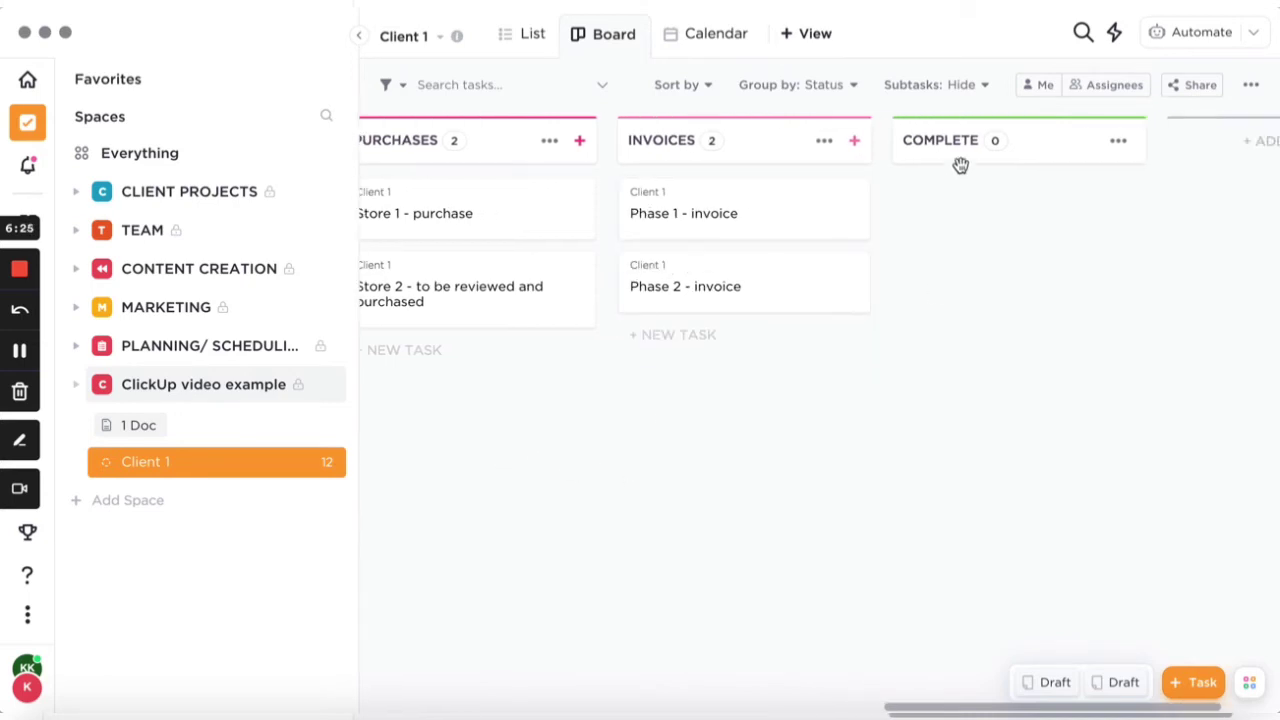
{"action": "scroll", "coordinate": [740, 455], "scroll_direction": "right", "scroll_amount": 3}
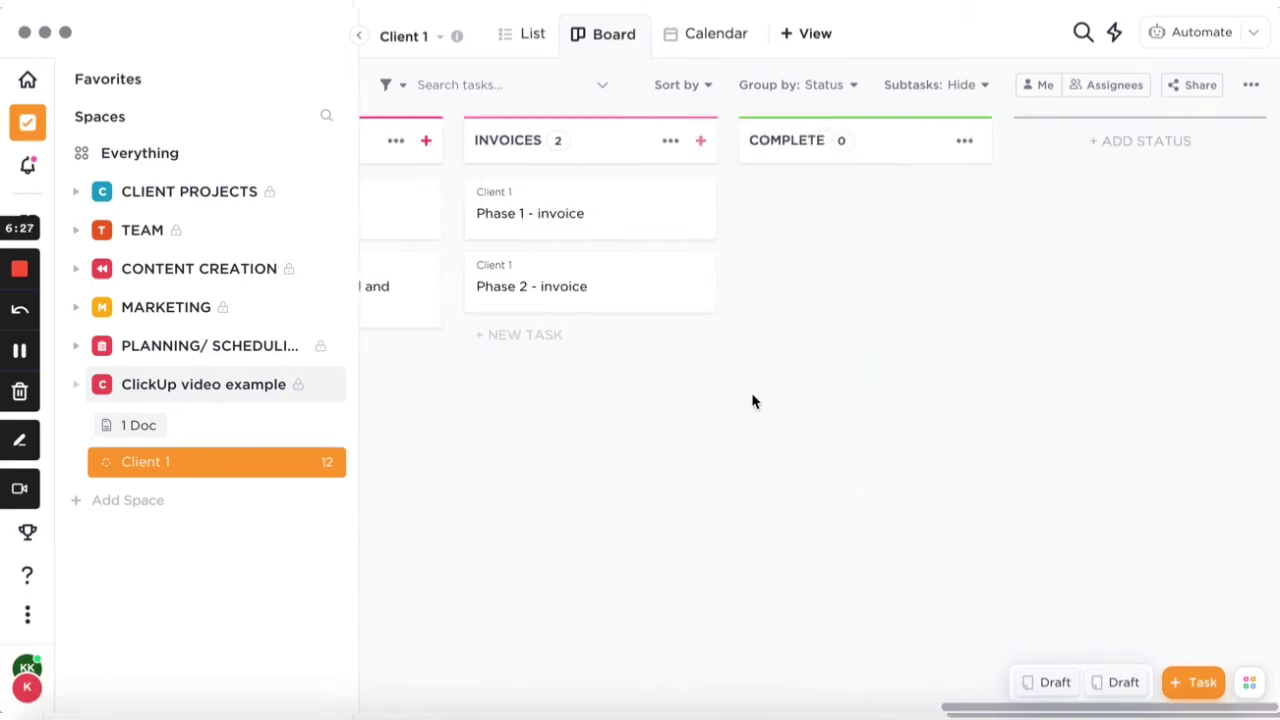
Switch Client 1 to List view and scroll through its status groups.
{"action": "scroll", "coordinate": [777, 351], "scroll_direction": "left", "scroll_amount": 10}
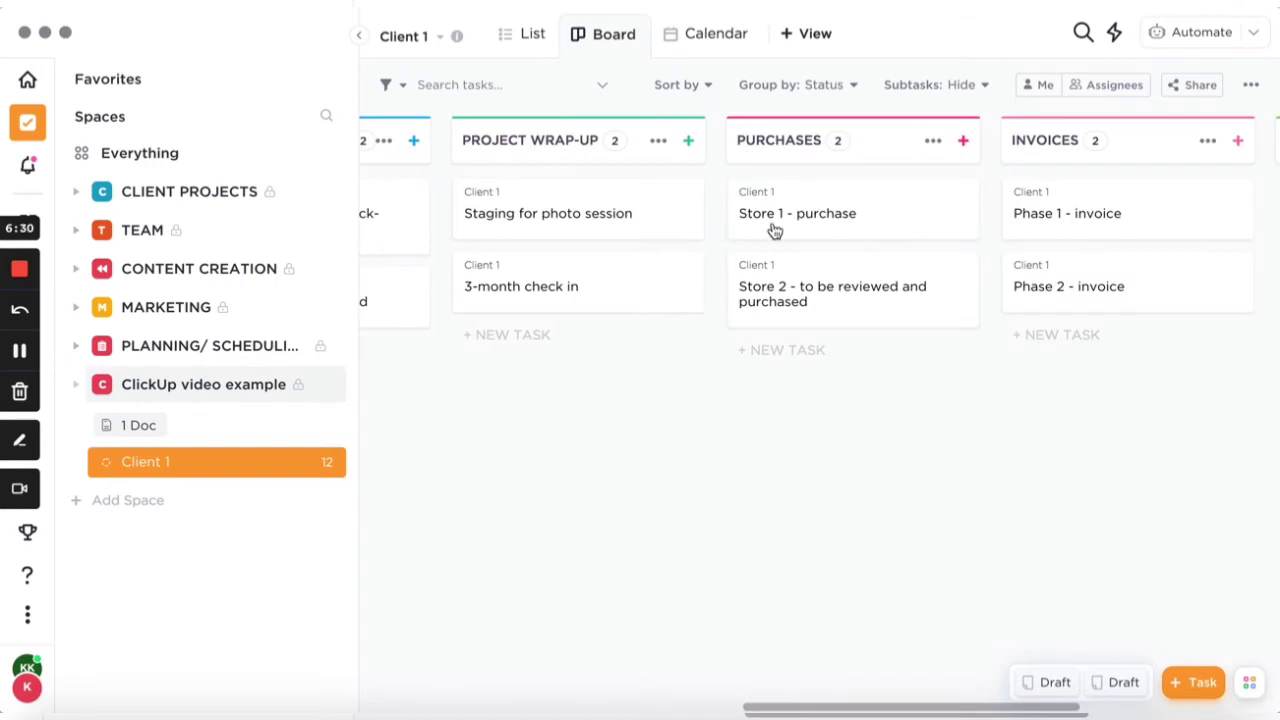
{"action": "scroll", "coordinate": [757, 277], "scroll_direction": "left", "scroll_amount": 6}
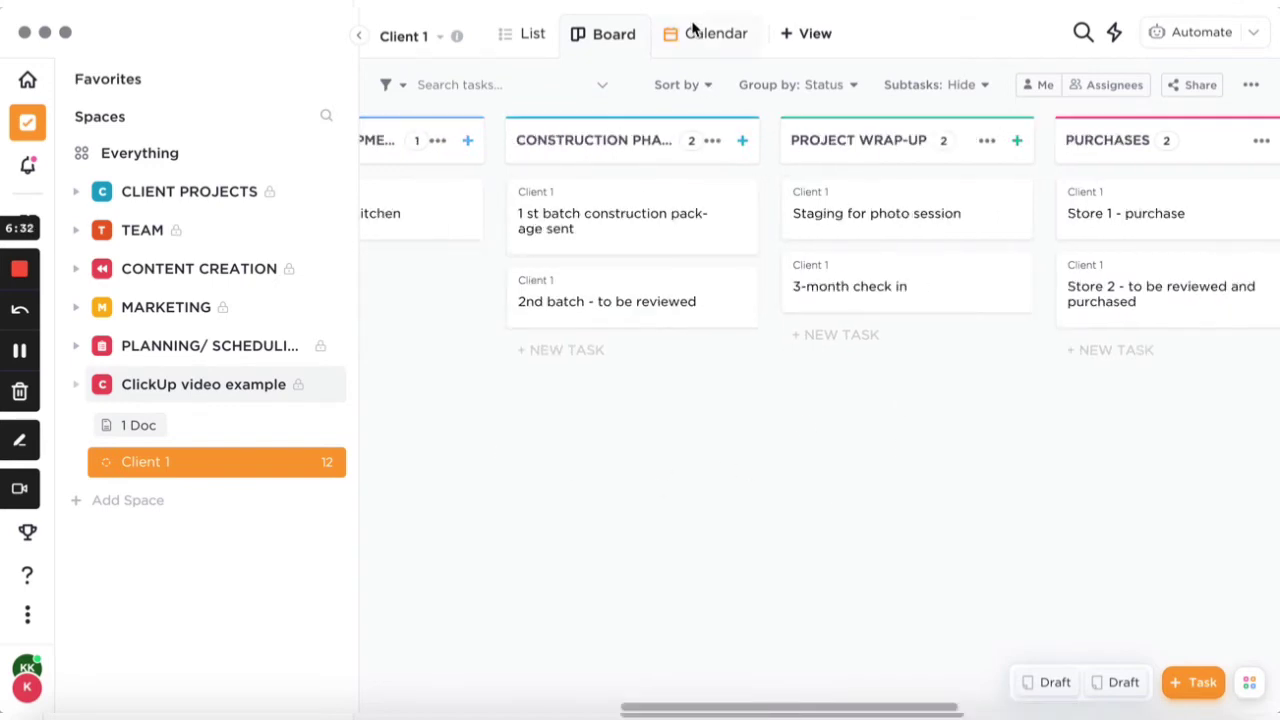
{"action": "left_click", "coordinate": [528, 37]}
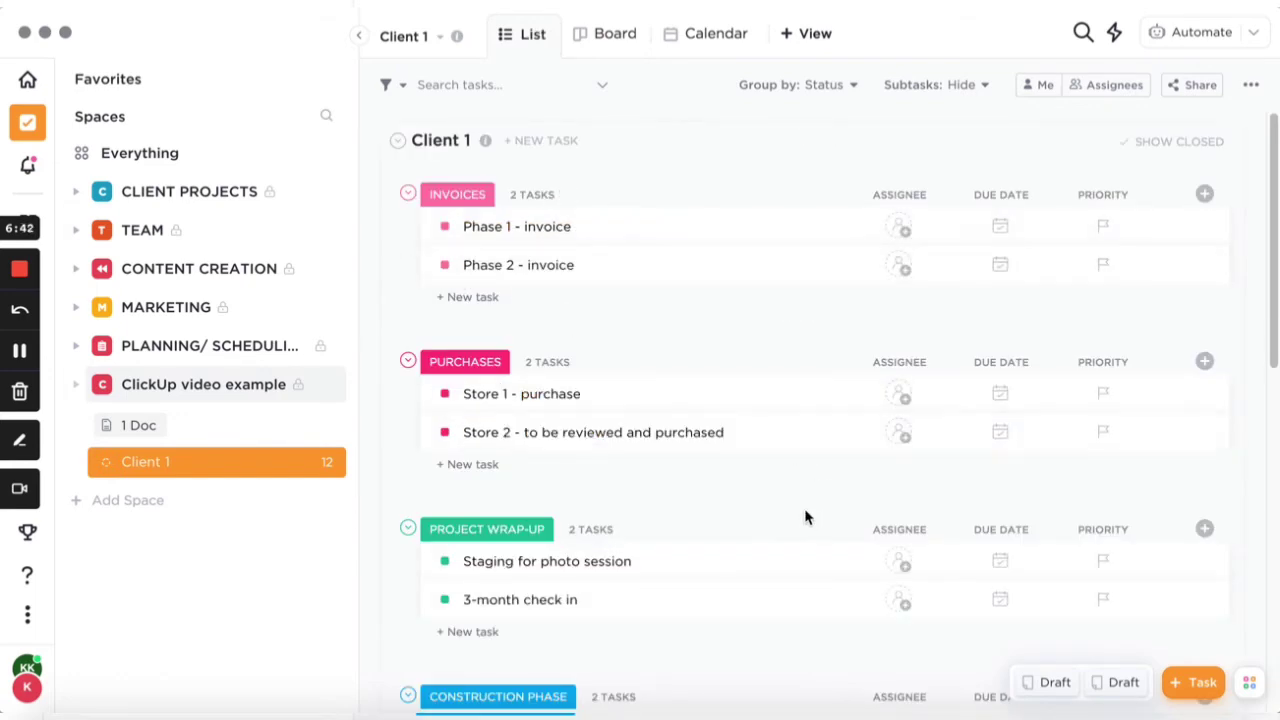
{"action": "scroll", "coordinate": [772, 478], "scroll_direction": "down", "scroll_amount": 7}
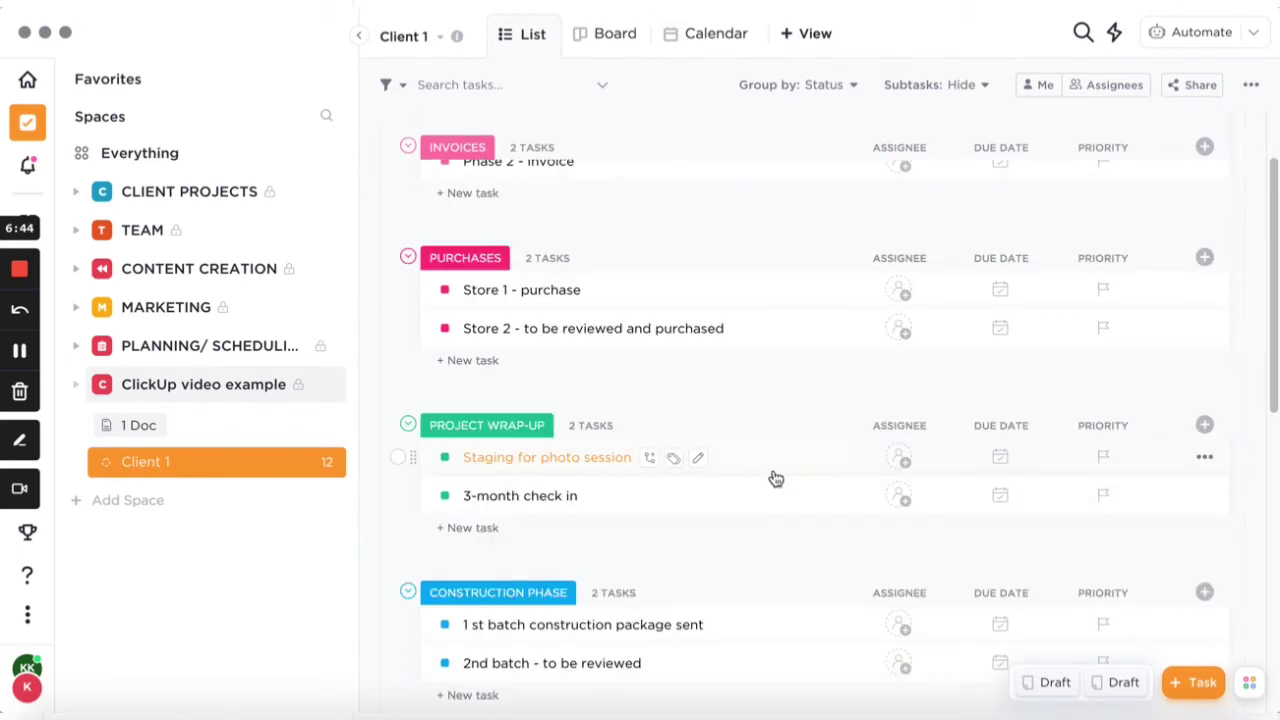
{"action": "scroll", "coordinate": [775, 485], "scroll_direction": "up", "scroll_amount": 7}
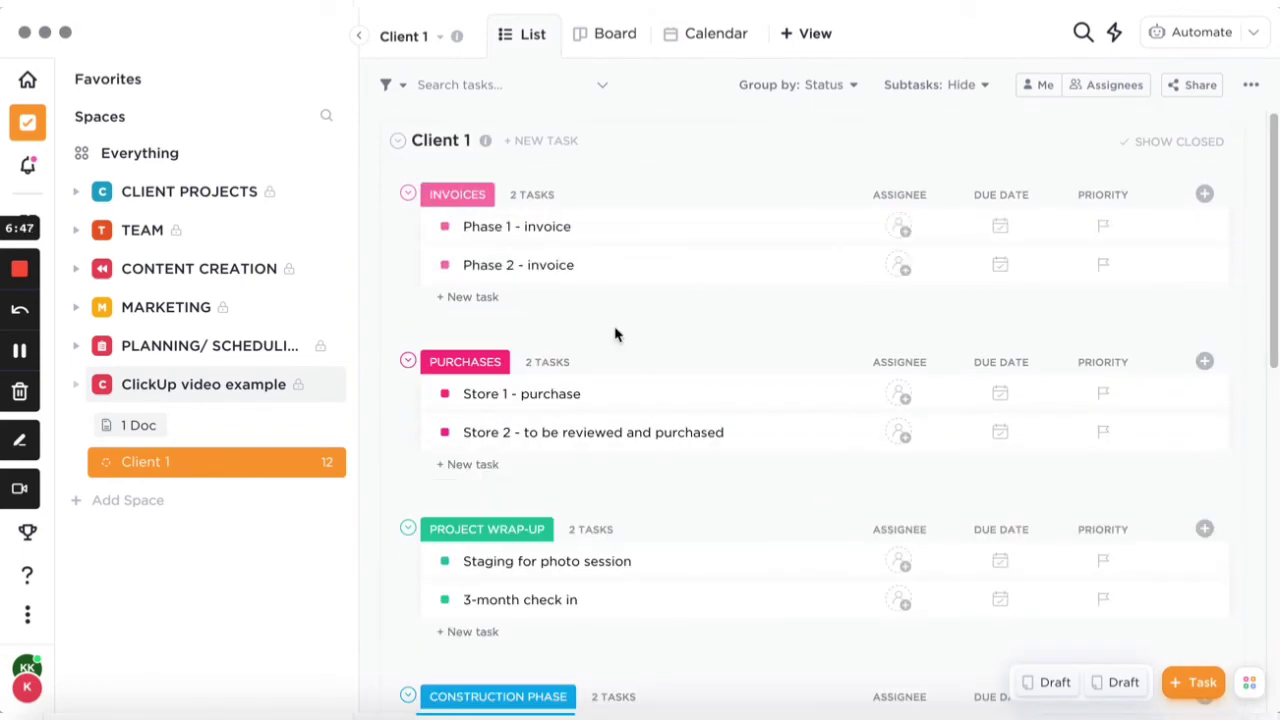
{"action": "left_click", "coordinate": [699, 37]}
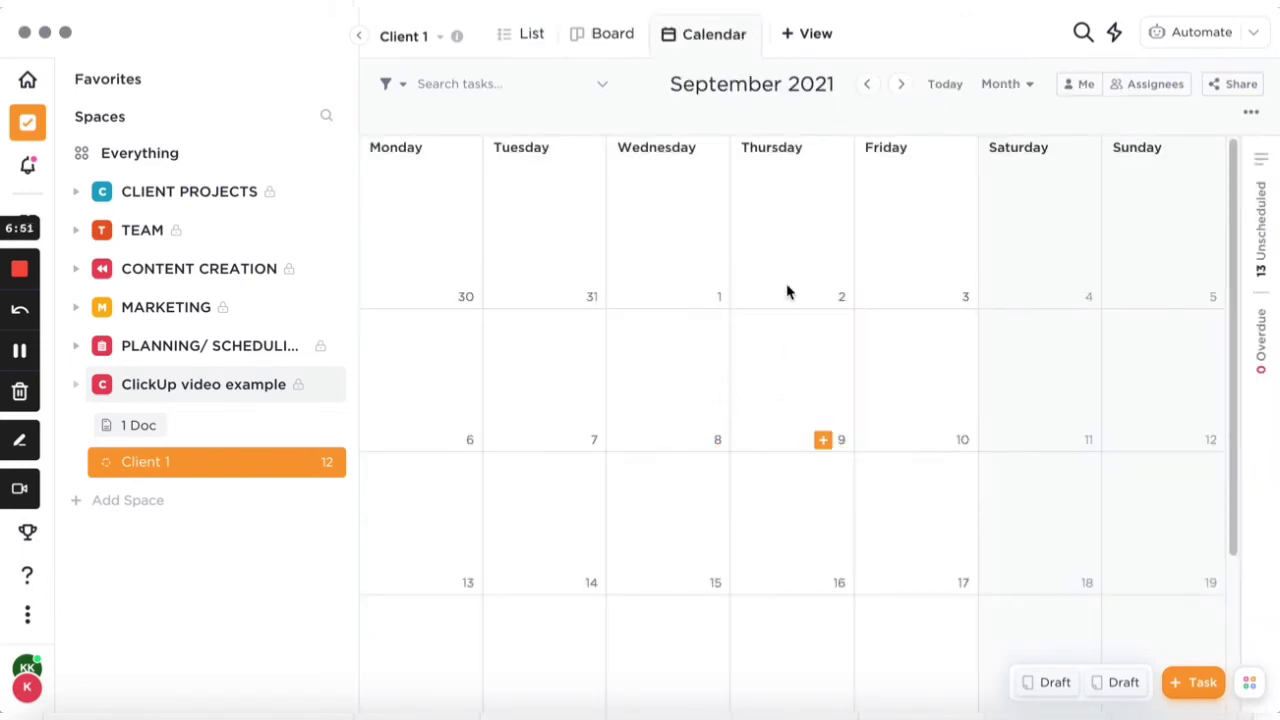
{"action": "scroll", "coordinate": [820, 350], "scroll_direction": "down", "scroll_amount": 3}
{"action": "left_click", "coordinate": [899, 84]}
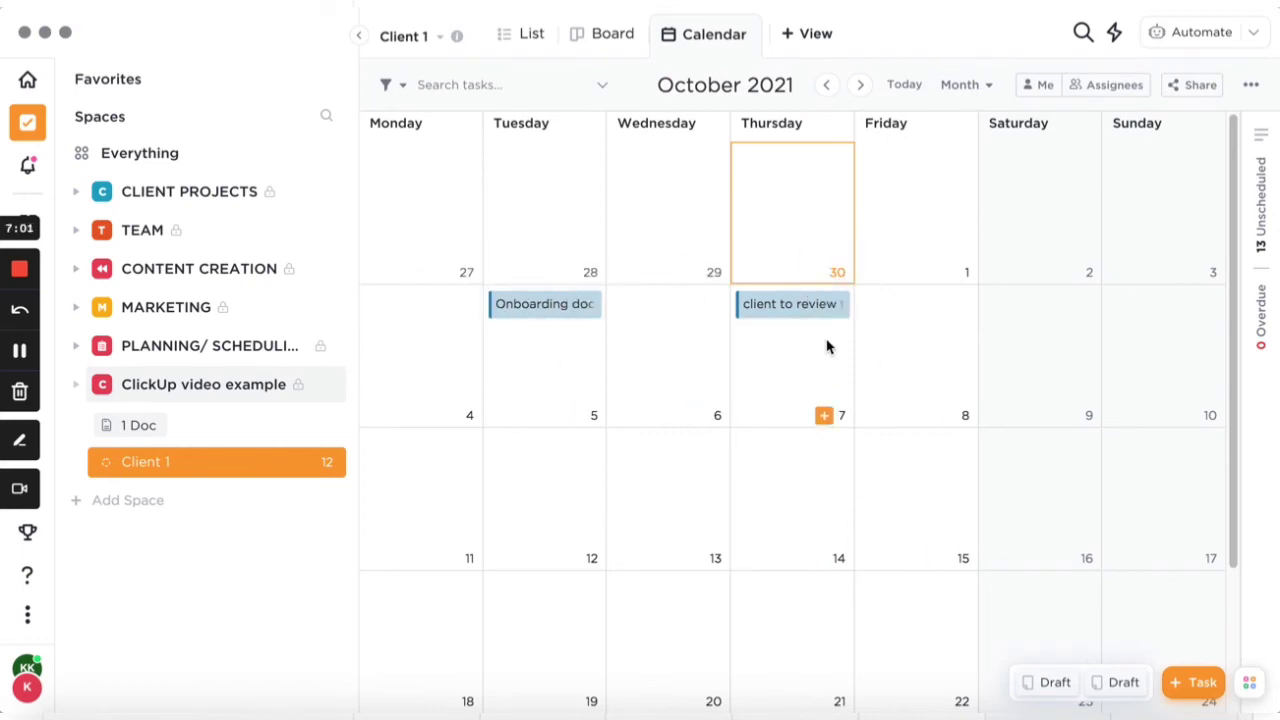
{"action": "scroll", "coordinate": [817, 480], "scroll_direction": "down", "scroll_amount": 2}
{"action": "scroll", "coordinate": [811, 469], "scroll_direction": "up", "scroll_amount": 2}
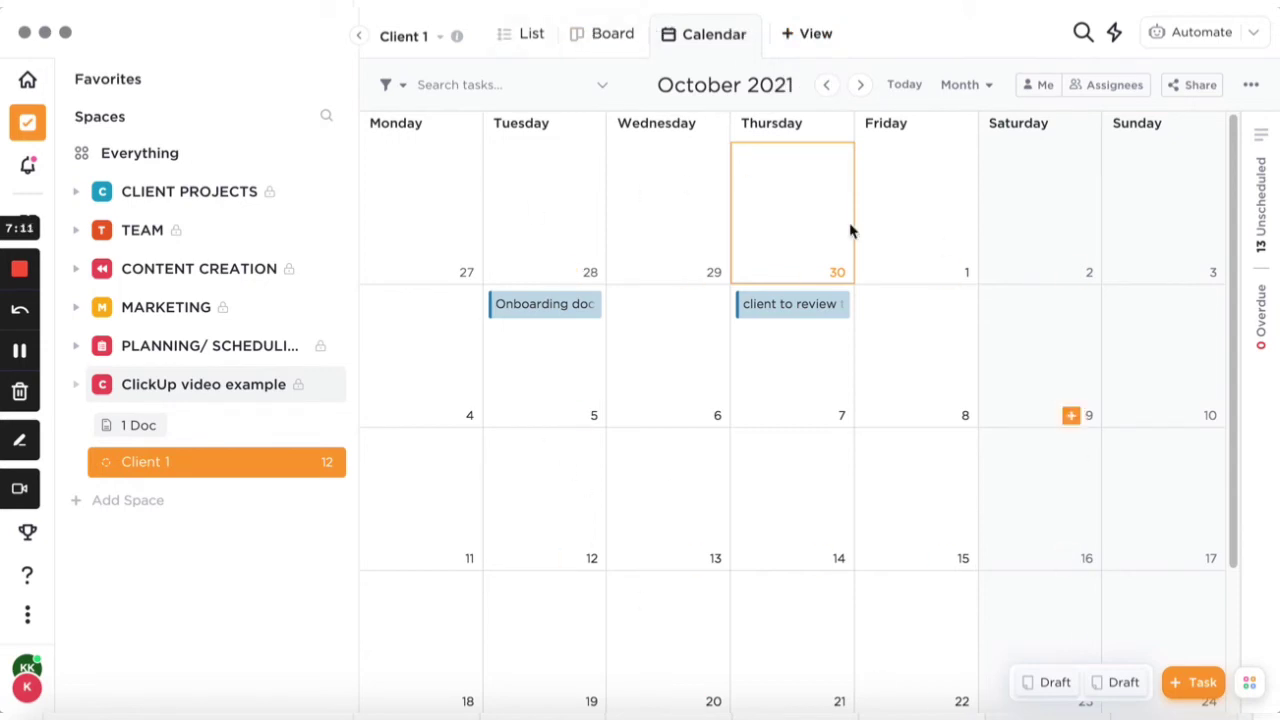
{"action": "left_click", "coordinate": [522, 36]}
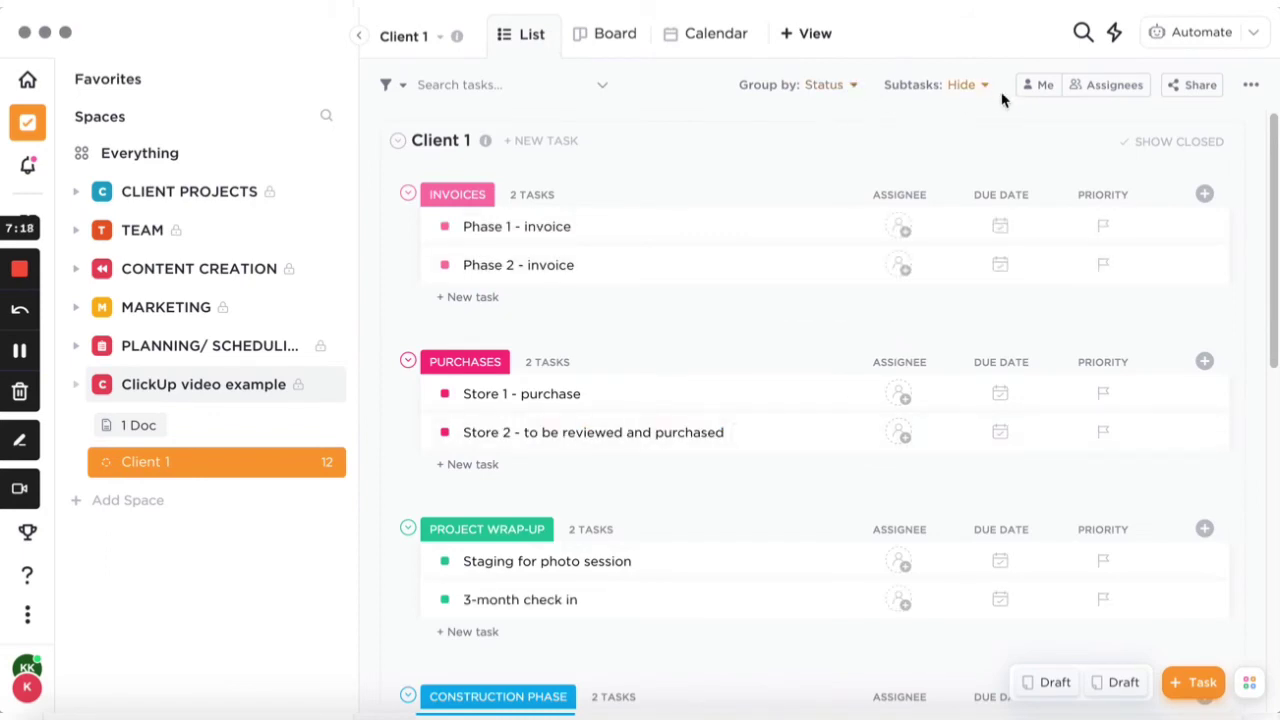
Group the Client 1 list by Due date after a brief look at the sharing options.
{"action": "left_click", "coordinate": [1202, 86]}
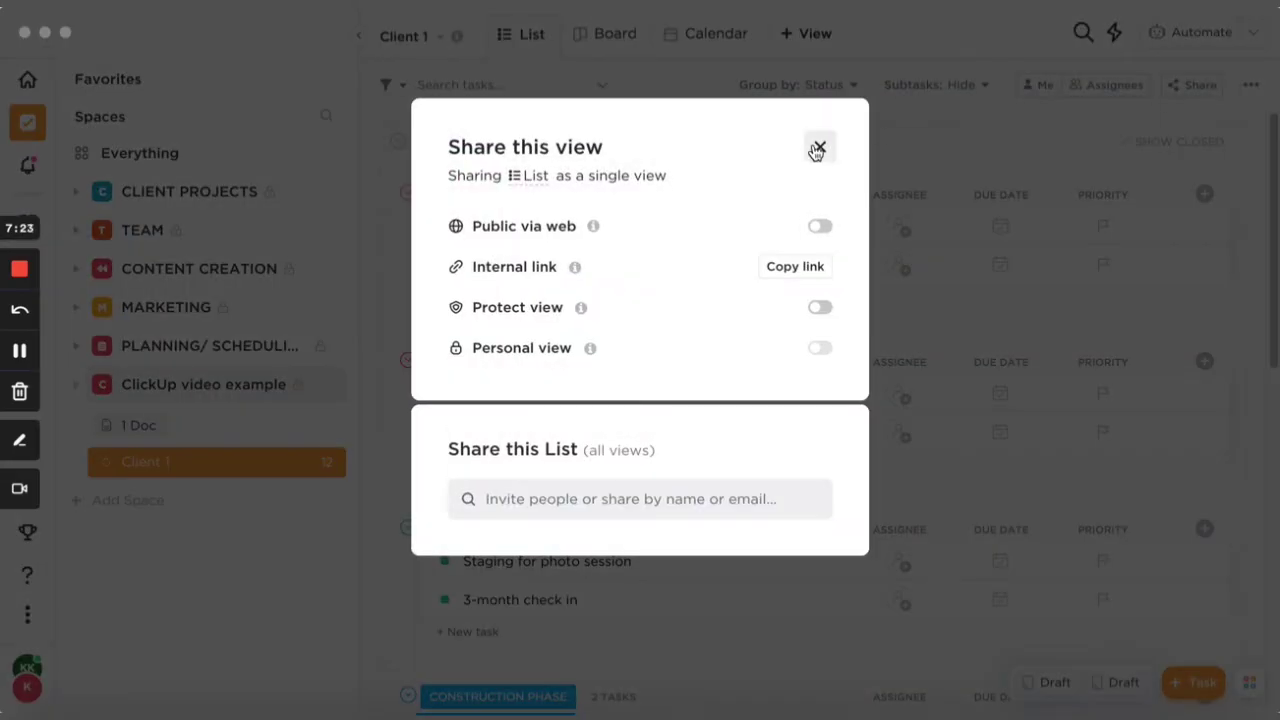
{"action": "left_click", "coordinate": [821, 149]}
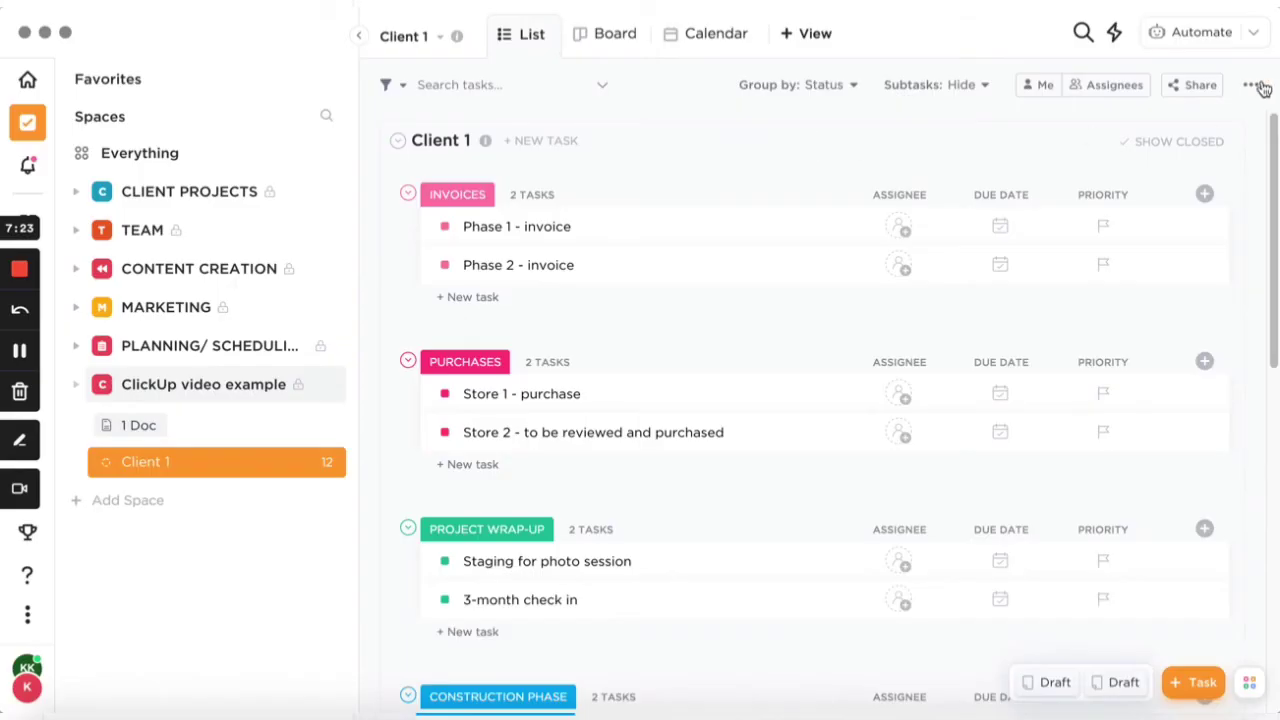
{"action": "left_click", "coordinate": [843, 86]}
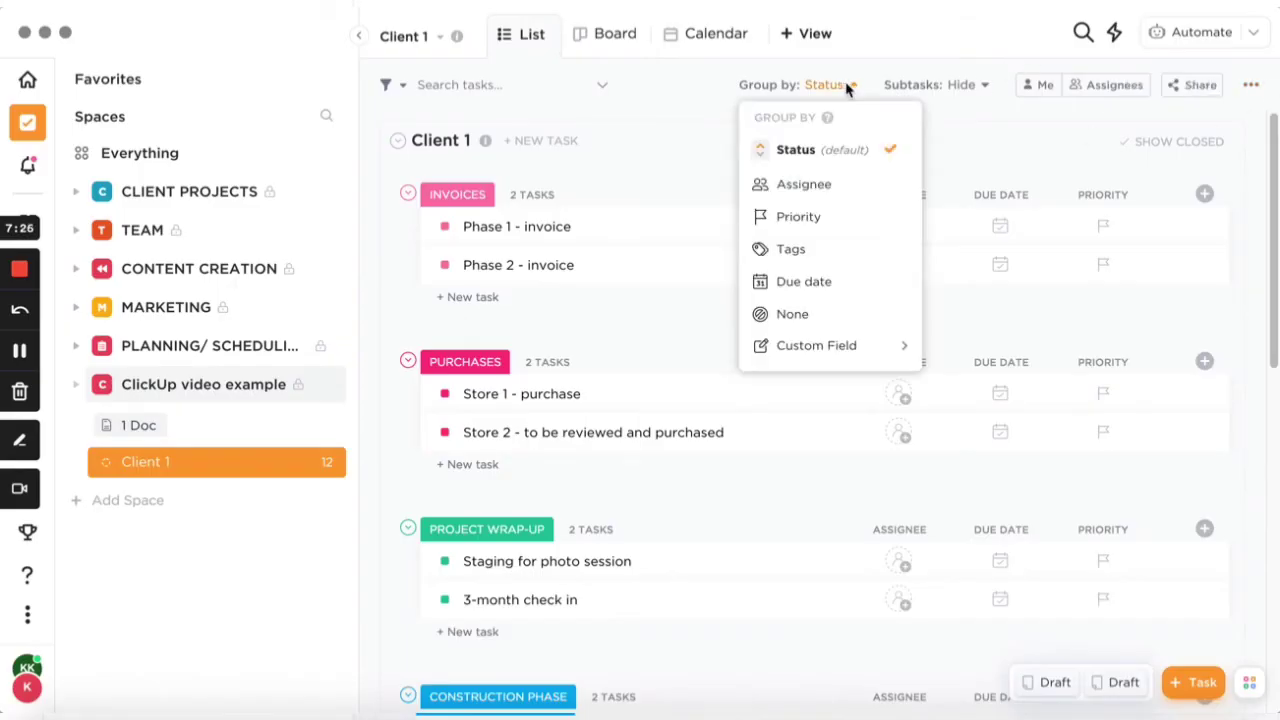
{"action": "left_click", "coordinate": [806, 283]}
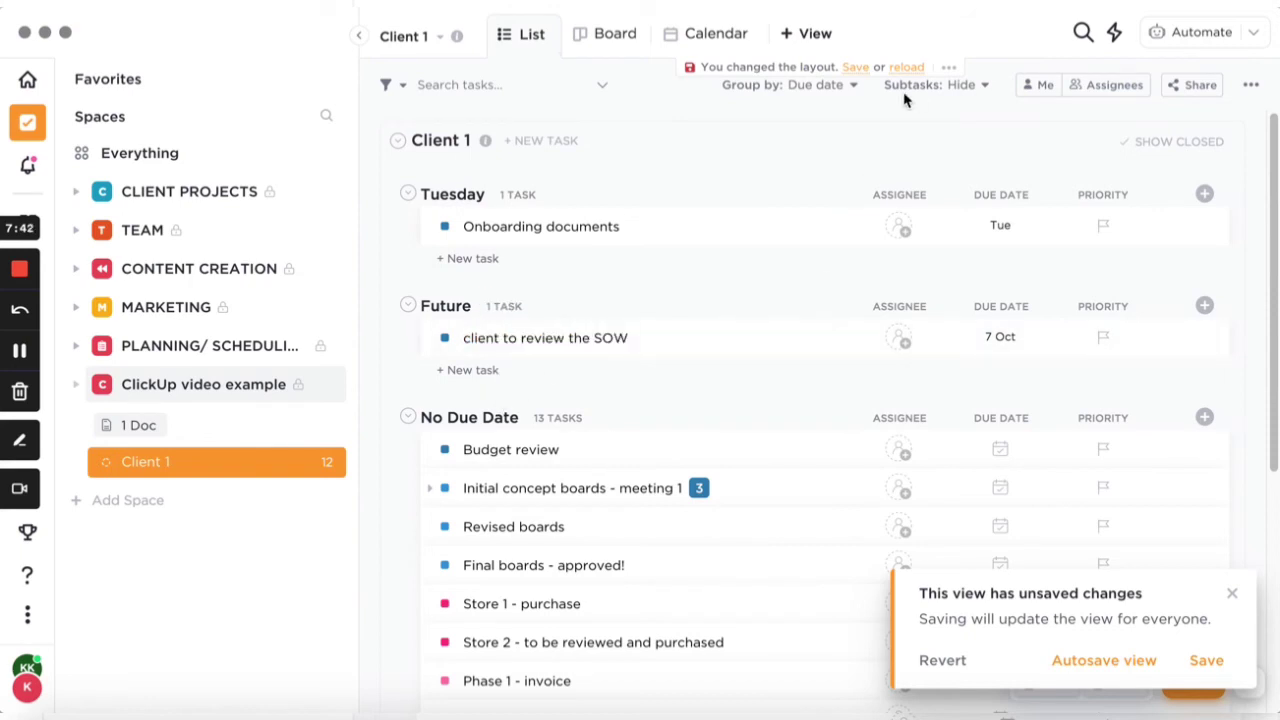
{"action": "left_click", "coordinate": [851, 88]}
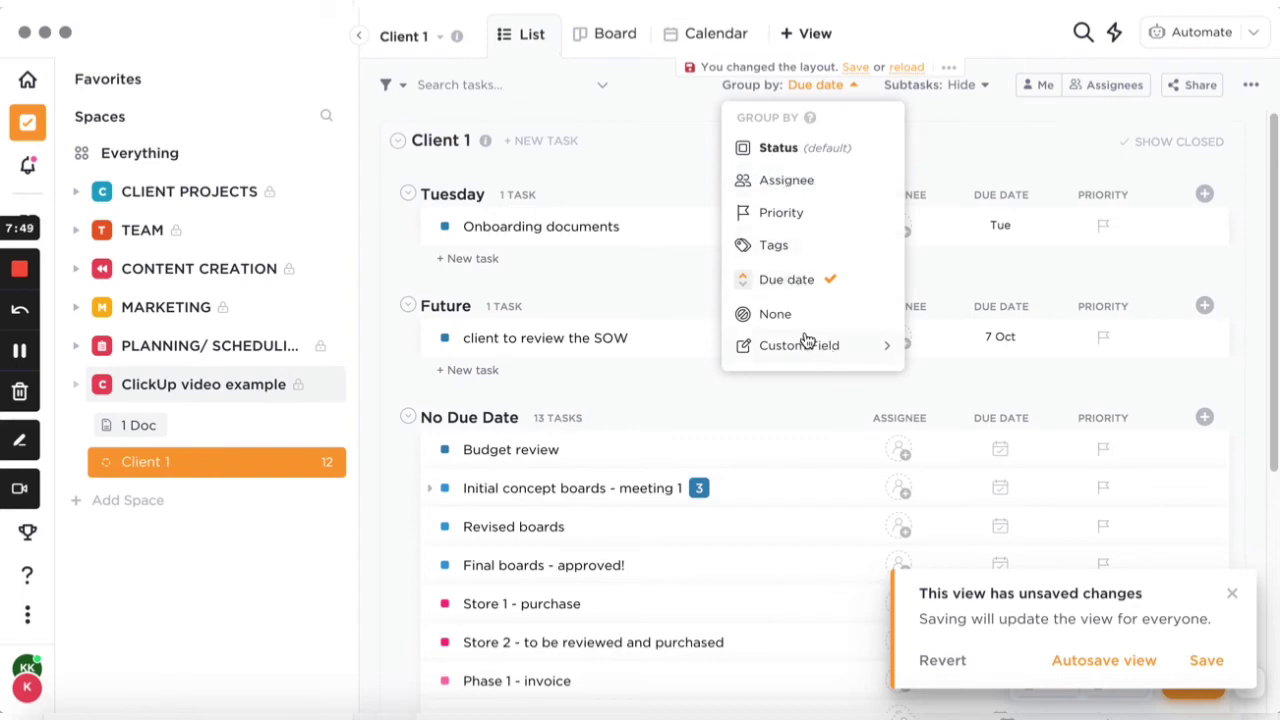
{"action": "left_click", "coordinate": [960, 141]}
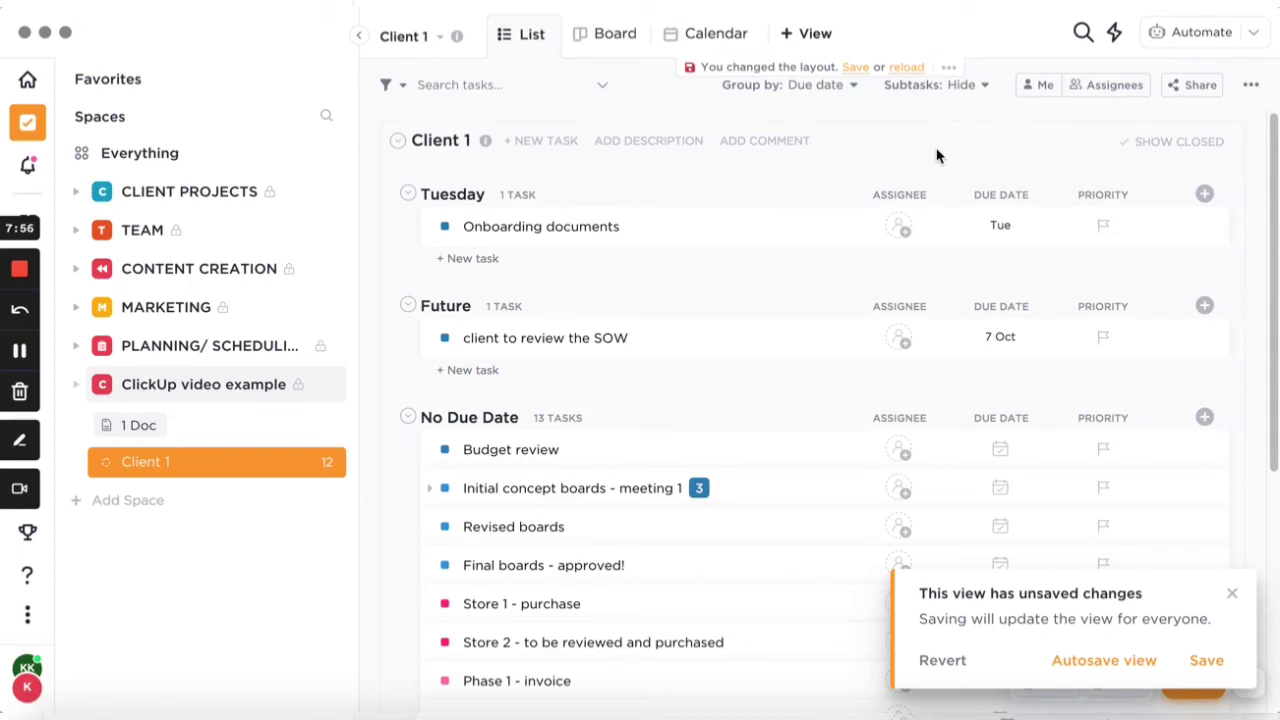
Open the CURRENT CLIENTS folder's September 2021 calendar and collapse the CLIENT PROJECTS space.
{"action": "left_click", "coordinate": [606, 38]}
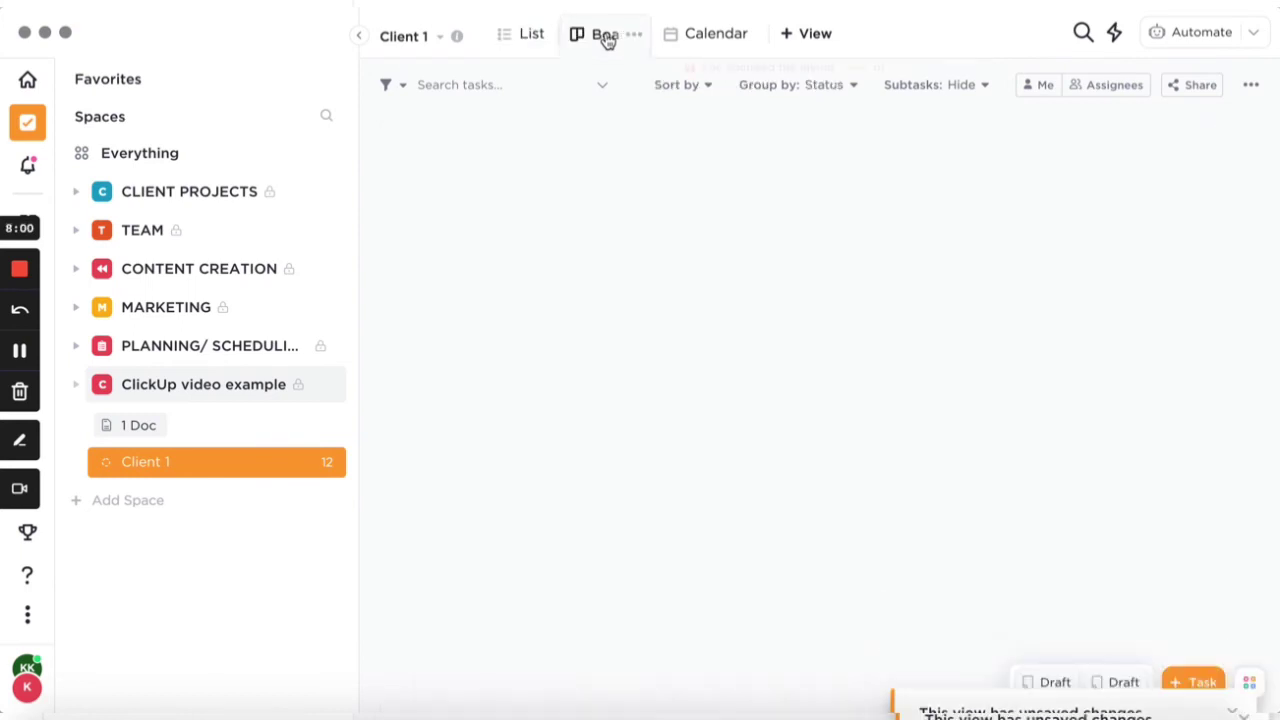
{"action": "left_click", "coordinate": [160, 195]}
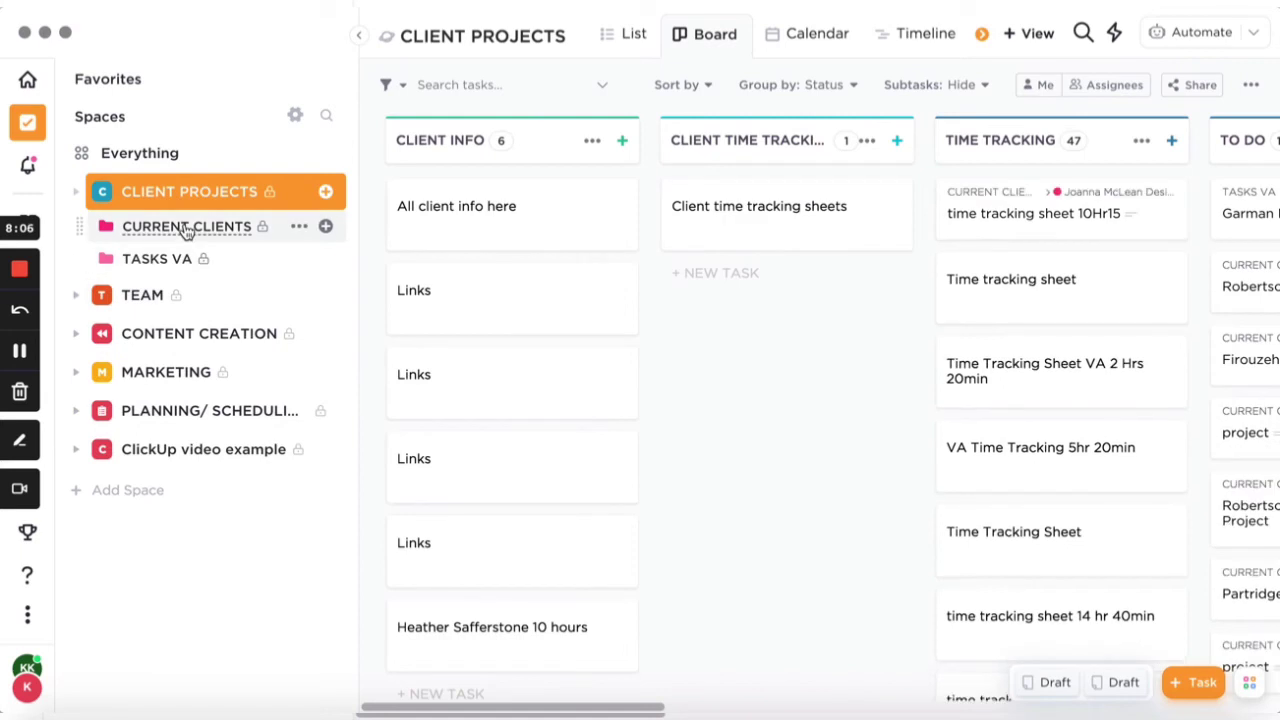
{"action": "left_click", "coordinate": [185, 228]}
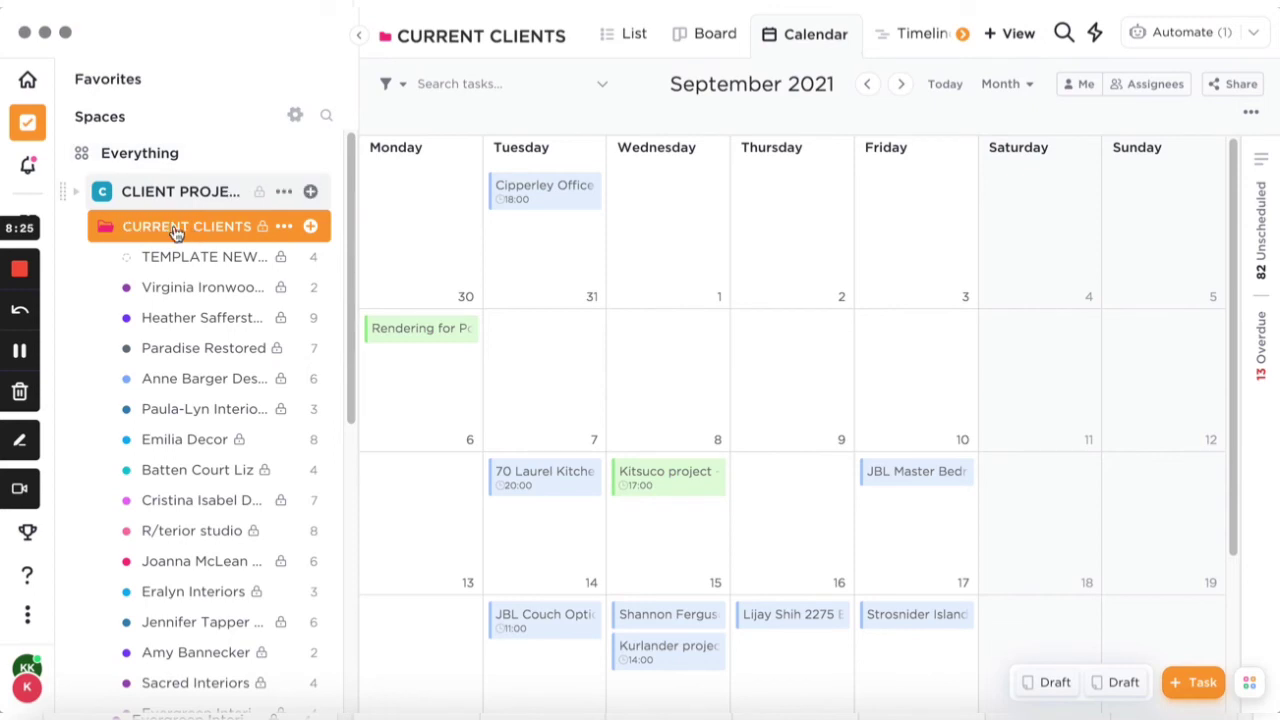
{"action": "scroll", "coordinate": [1100, 590], "scroll_direction": "down", "scroll_amount": 2}
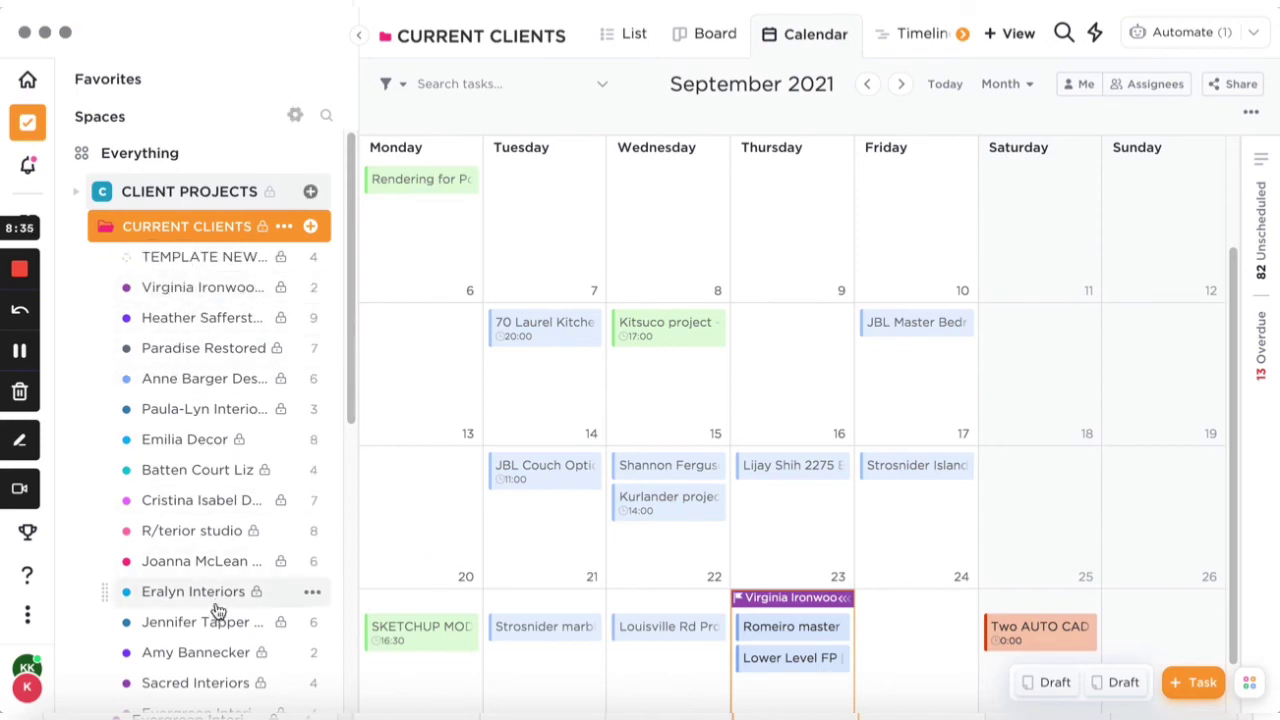
{"action": "left_click", "coordinate": [76, 192]}
{"action": "scroll", "coordinate": [572, 570], "scroll_direction": "down", "scroll_amount": 1}
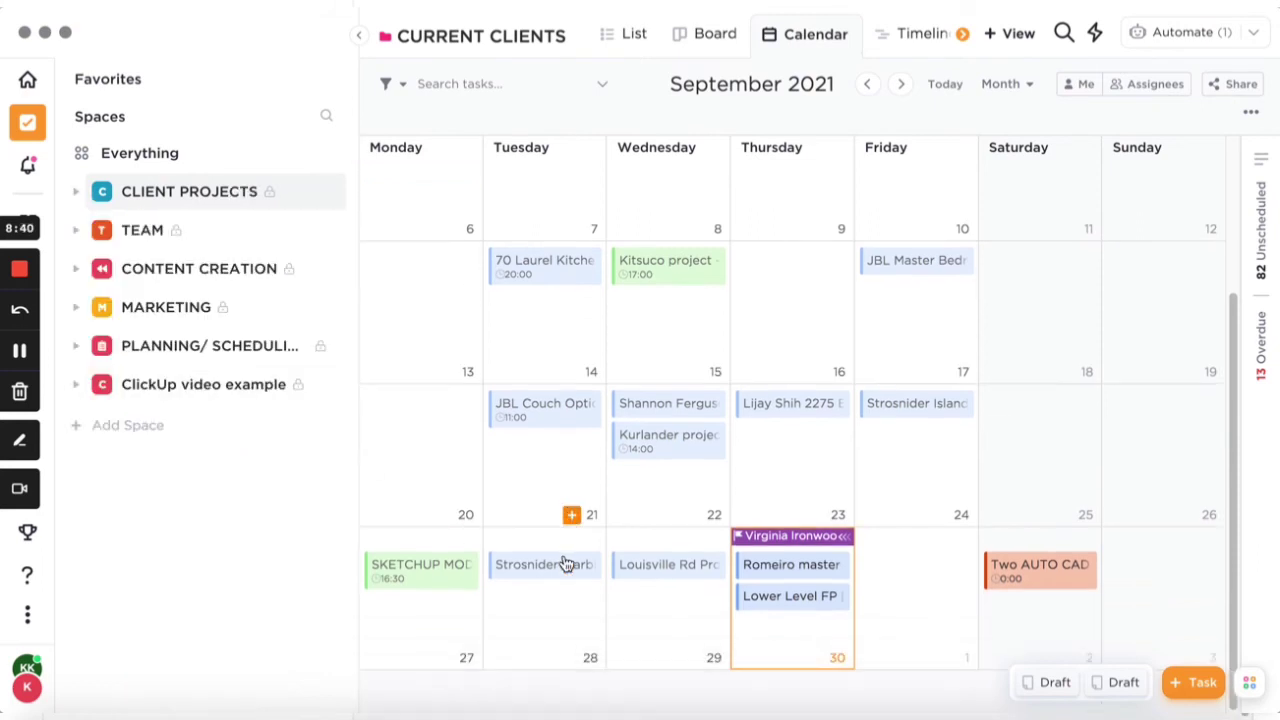
View the OCT 21 CONTENT calendar at today's date, then open the PLANNING/ SCHEDULING space.
{"action": "left_click", "coordinate": [157, 272]}
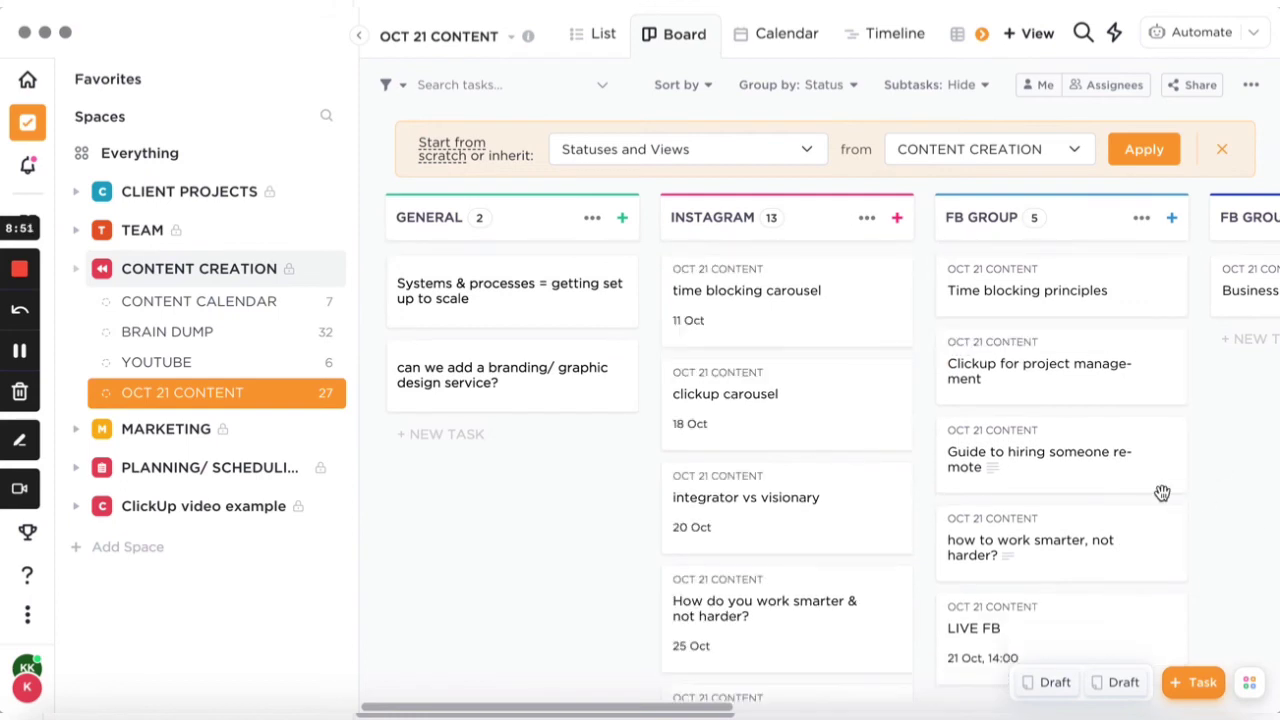
{"action": "scroll", "coordinate": [738, 455], "scroll_direction": "right", "scroll_amount": 10}
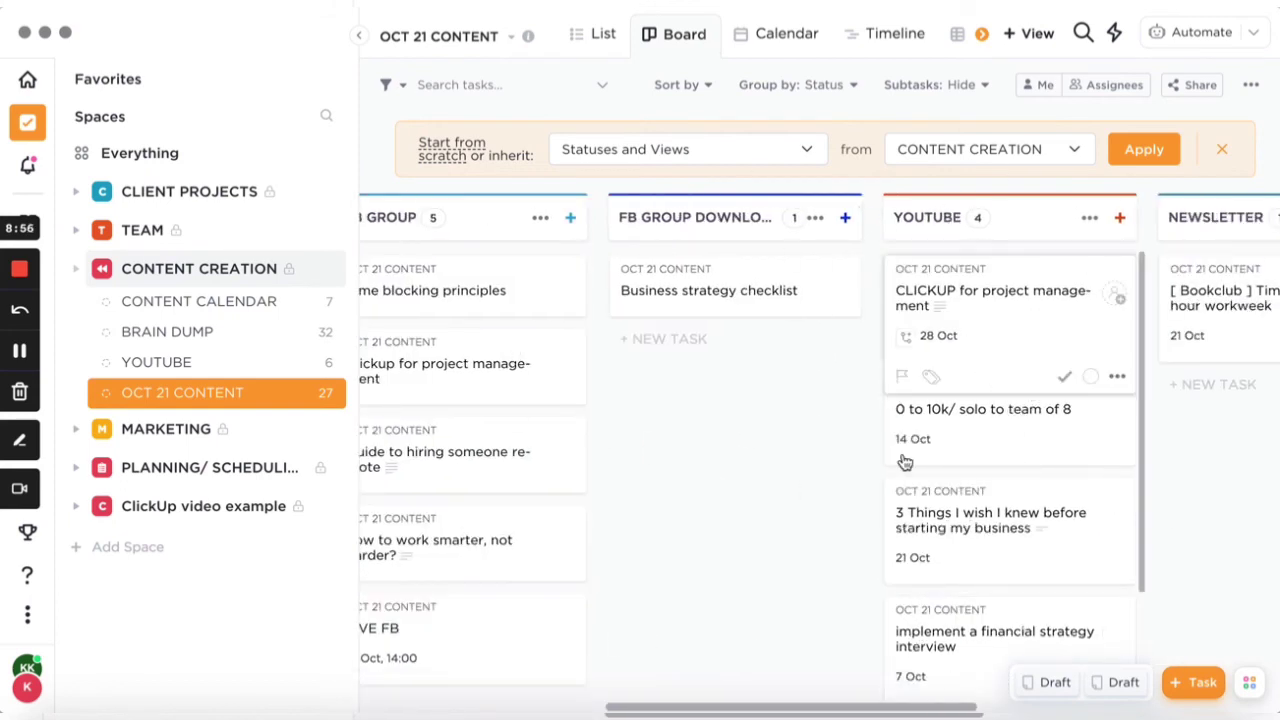
{"action": "left_click", "coordinate": [785, 36]}
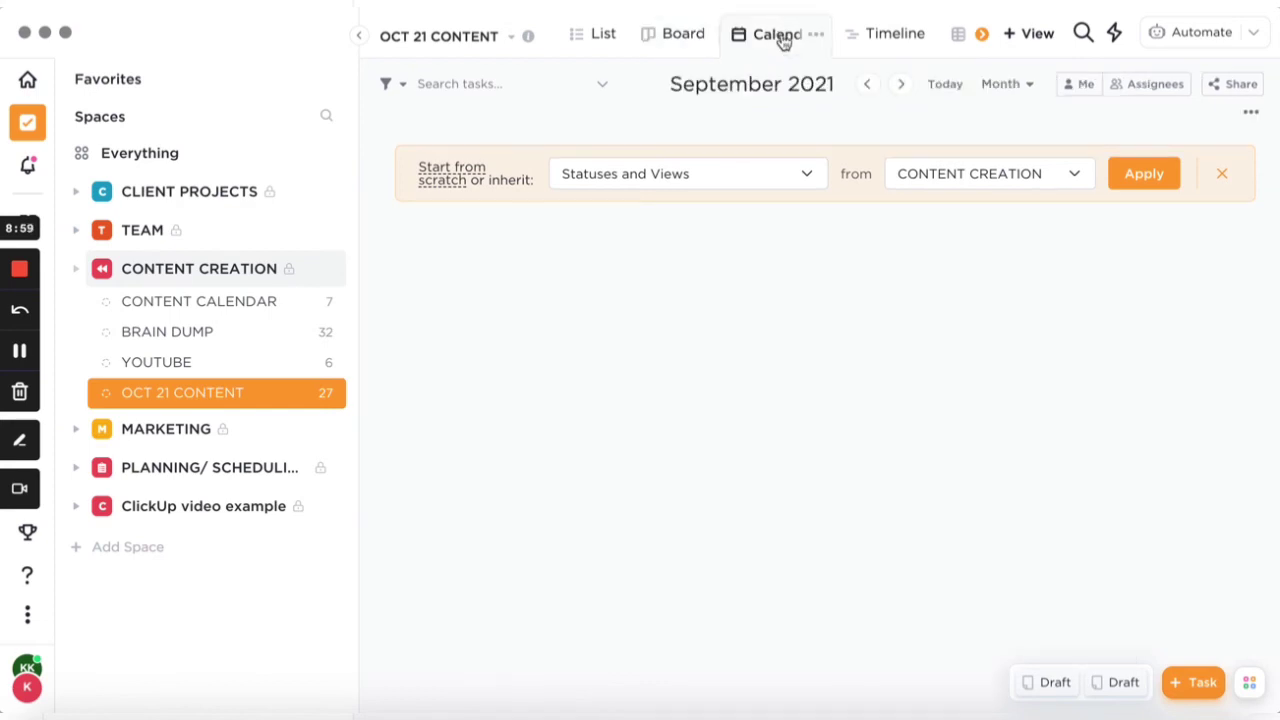
{"action": "left_click", "coordinate": [893, 88]}
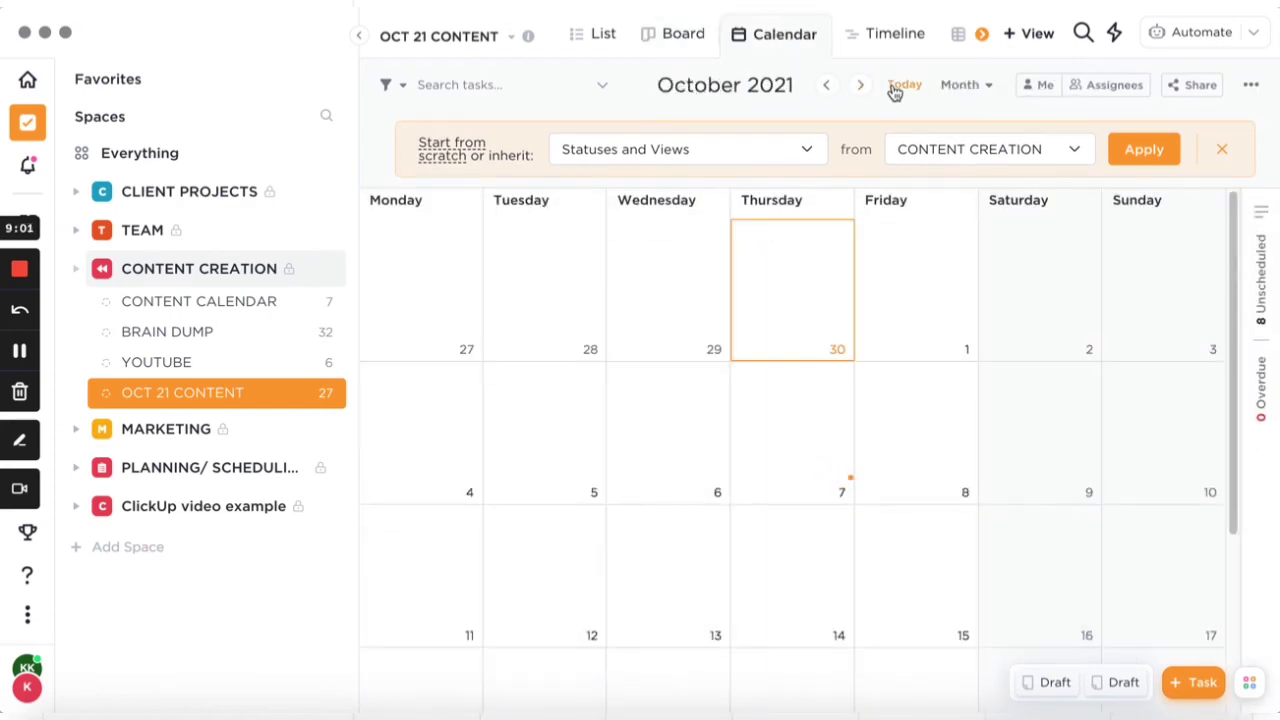
{"action": "scroll", "coordinate": [680, 400], "scroll_direction": "down", "scroll_amount": 1}
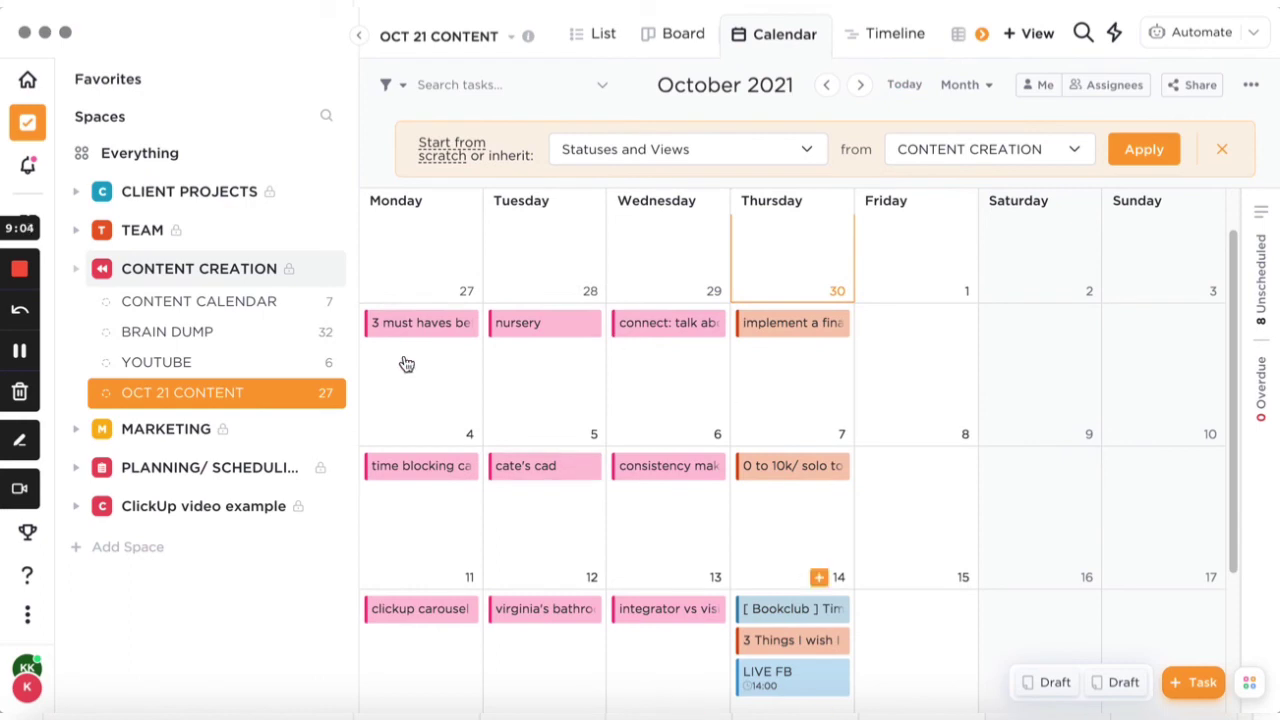
{"action": "scroll", "coordinate": [855, 500], "scroll_direction": "down", "scroll_amount": 3}
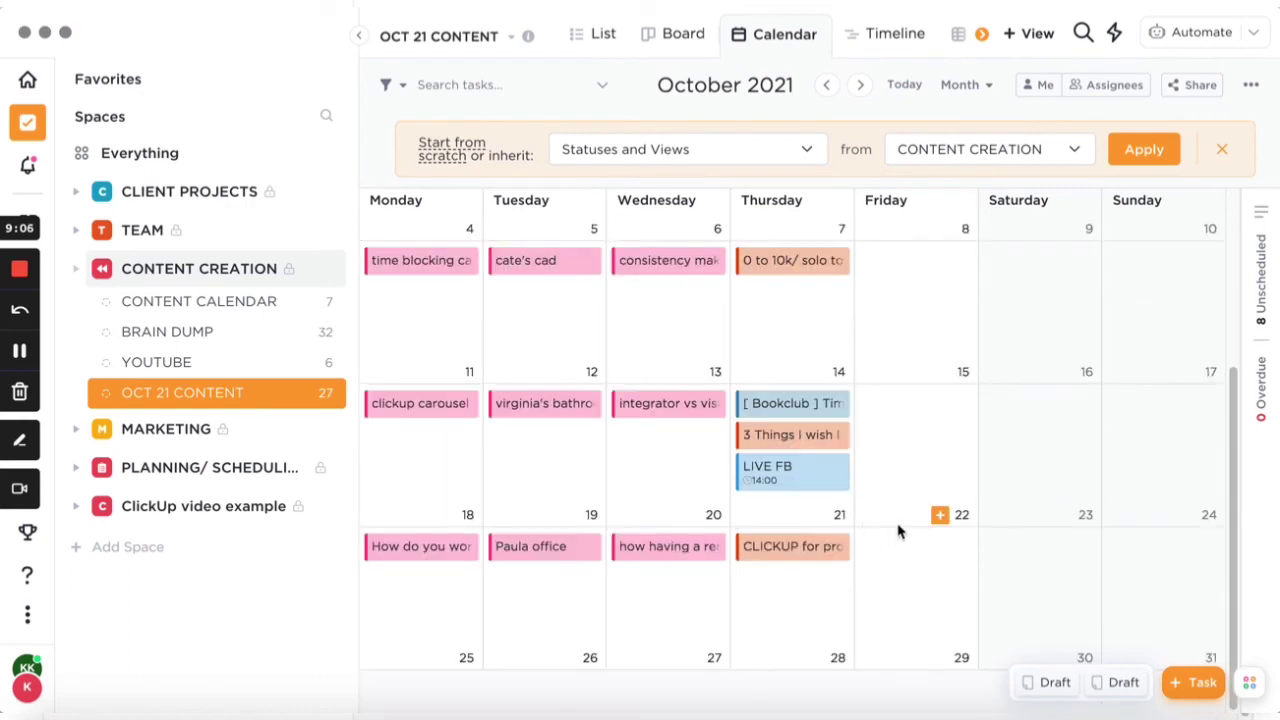
{"action": "scroll", "coordinate": [900, 530], "scroll_direction": "up", "scroll_amount": 3}
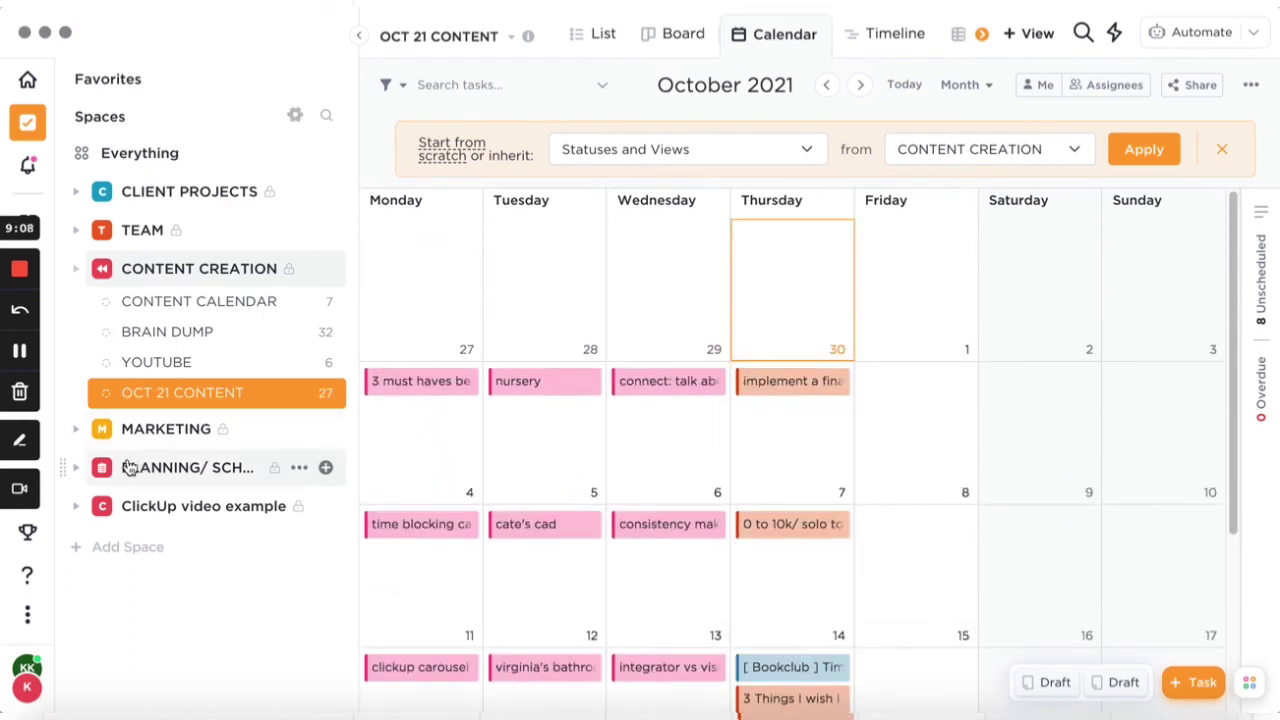
{"action": "left_click", "coordinate": [172, 468]}
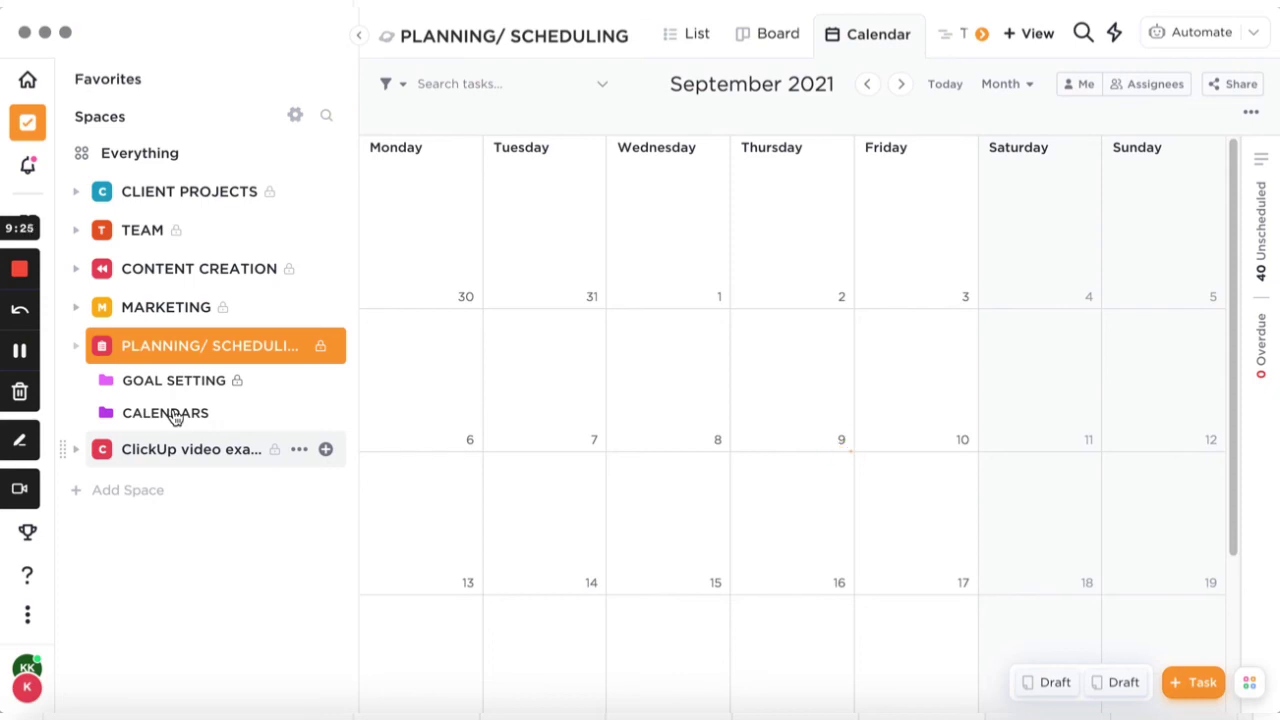
Open the CALENDARS folder's calendar and switch its time period from Day to Month.
{"action": "left_click", "coordinate": [175, 414]}
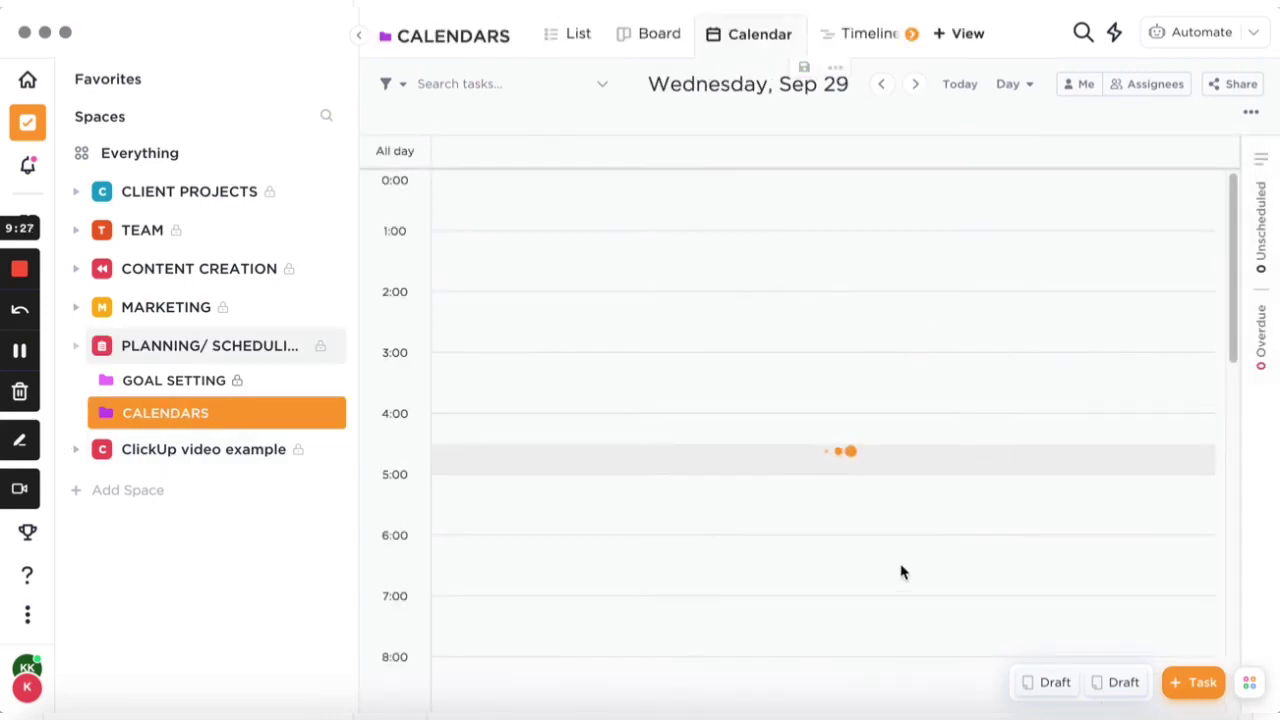
{"action": "left_click", "coordinate": [1010, 84]}
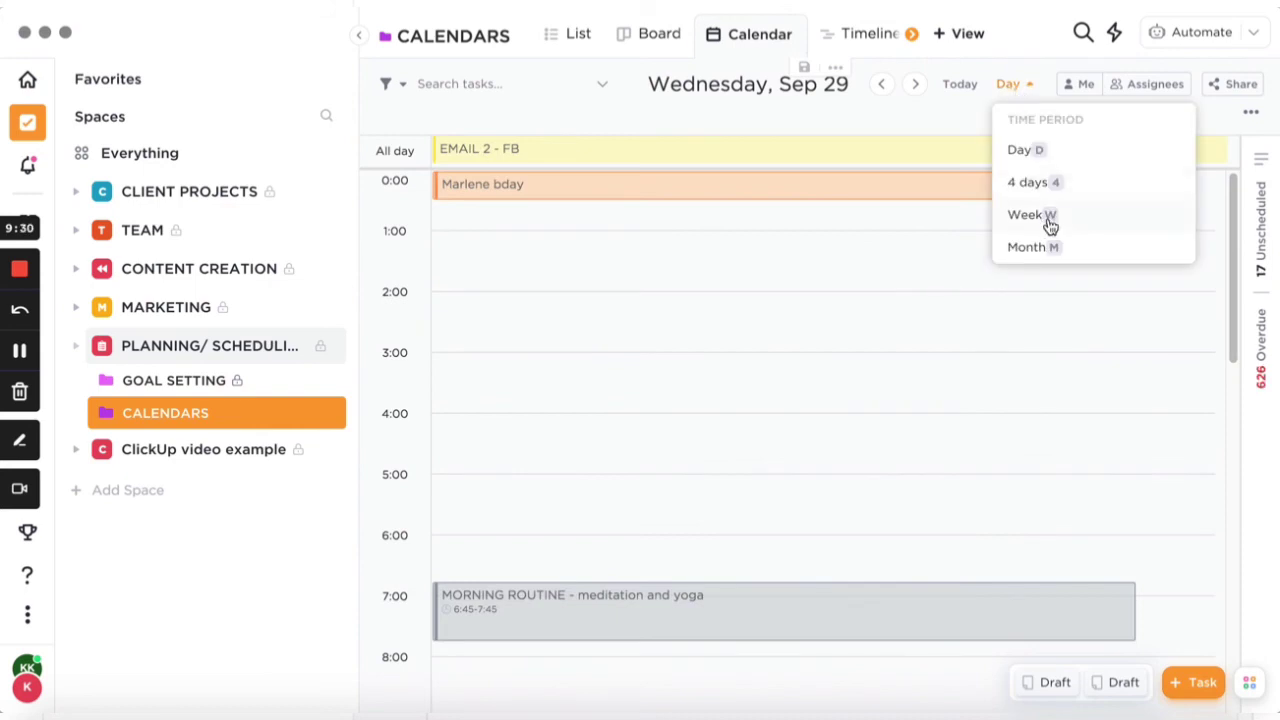
{"action": "left_click", "coordinate": [1026, 248]}
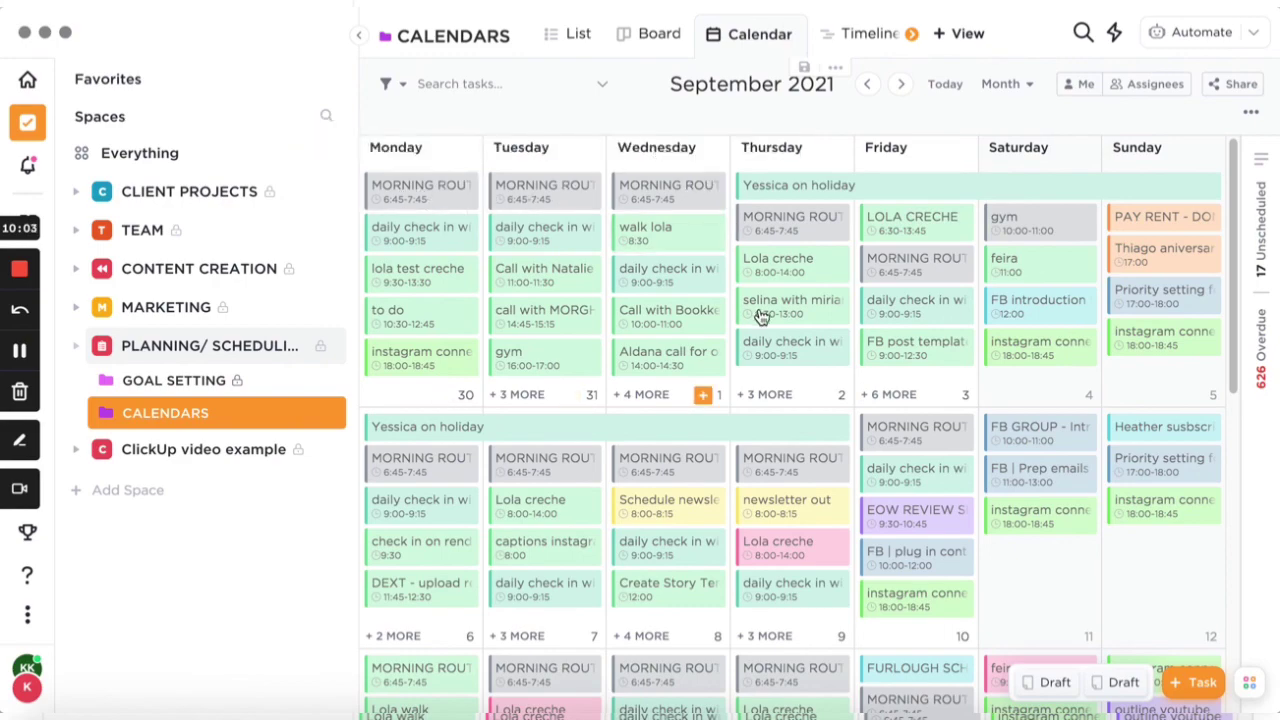
{"action": "scroll", "coordinate": [634, 400], "scroll_direction": "down", "scroll_amount": 7}
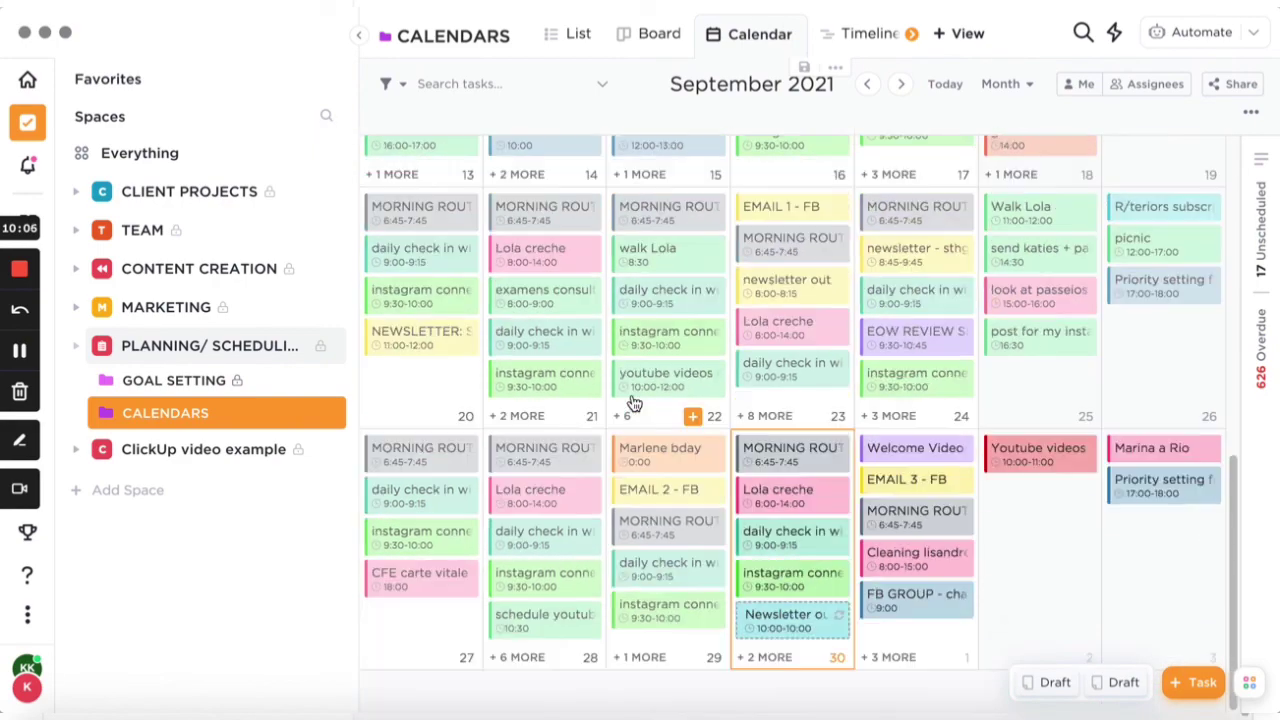
{"action": "scroll", "coordinate": [420, 302], "scroll_direction": "up", "scroll_amount": 5}
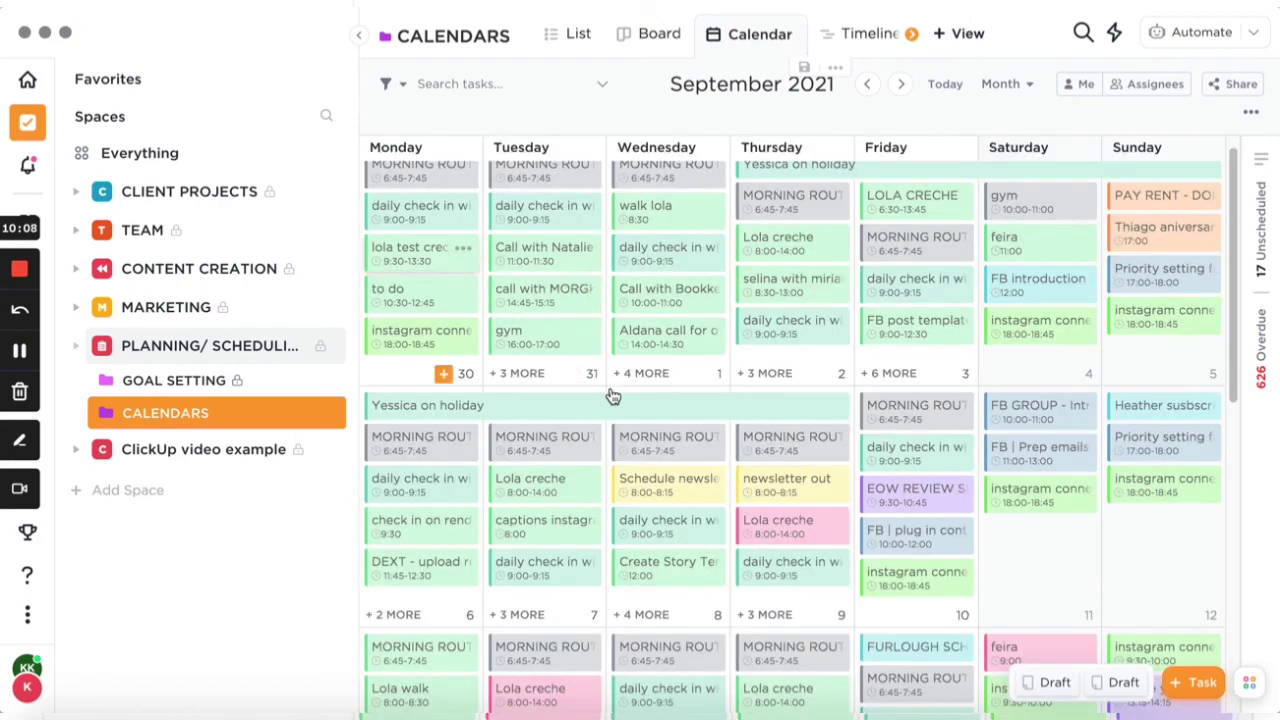
{"action": "scroll", "coordinate": [640, 470], "scroll_direction": "down", "scroll_amount": 6}
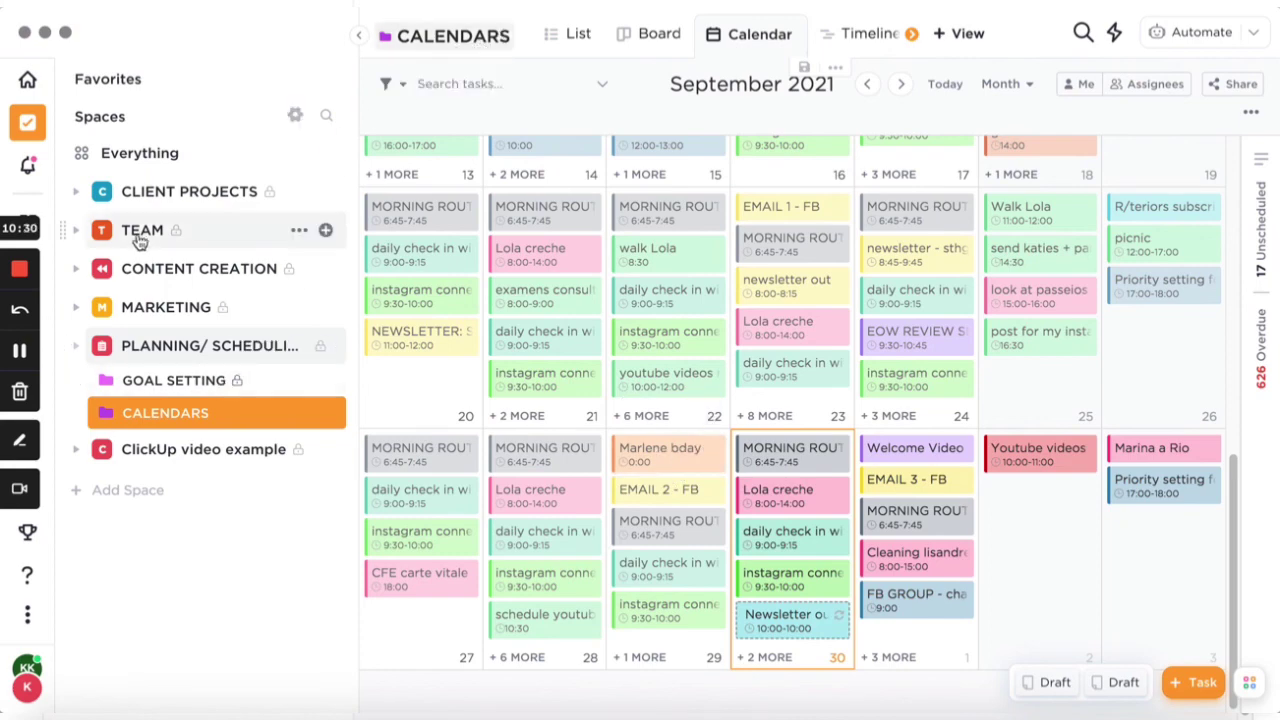
Switch to the TEAM space's September 2021 calendar of designers' tasks and holidays, 39 unscheduled.
{"action": "left_click", "coordinate": [299, 231]}
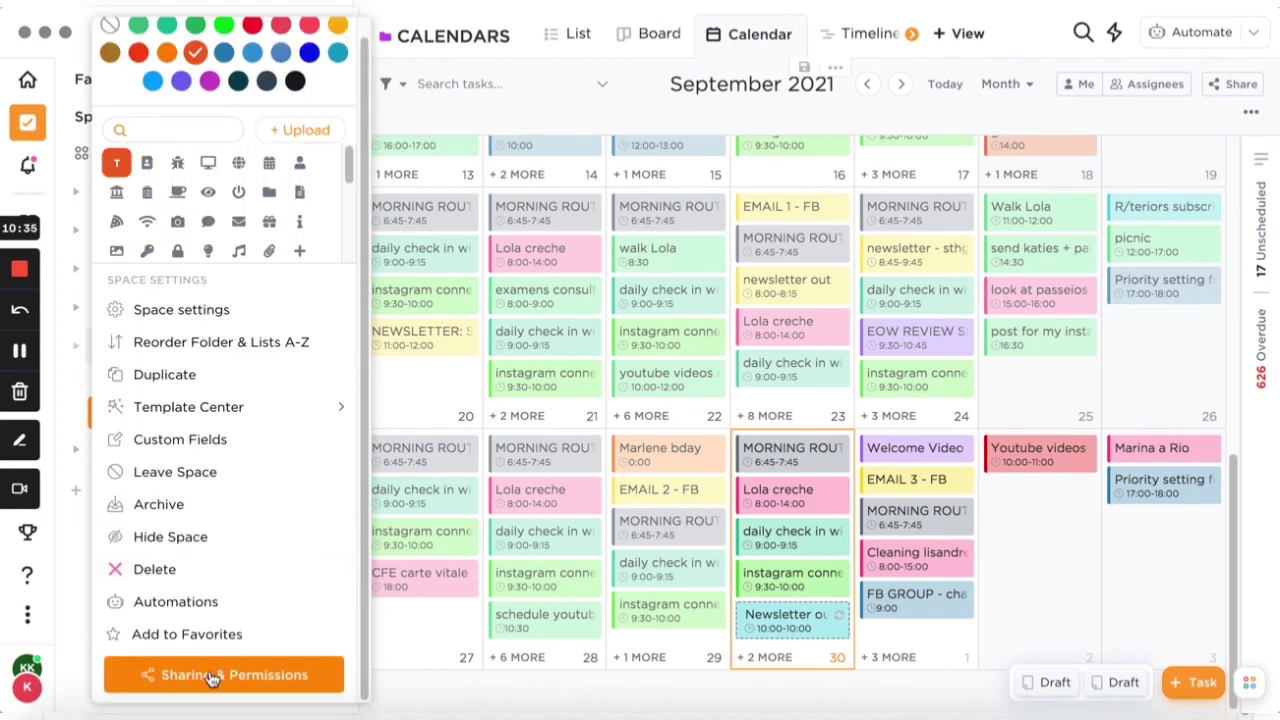
{"action": "left_click", "coordinate": [432, 692]}
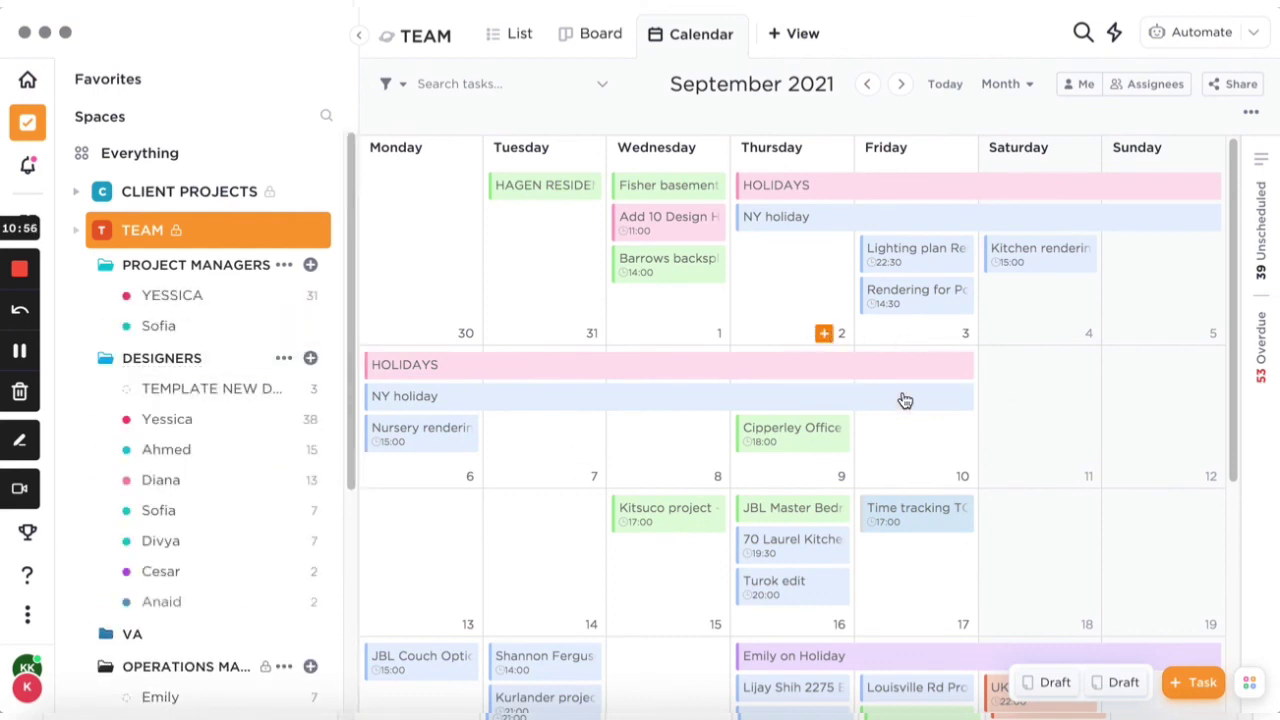
{"action": "scroll", "coordinate": [905, 400], "scroll_direction": "down", "scroll_amount": 2}
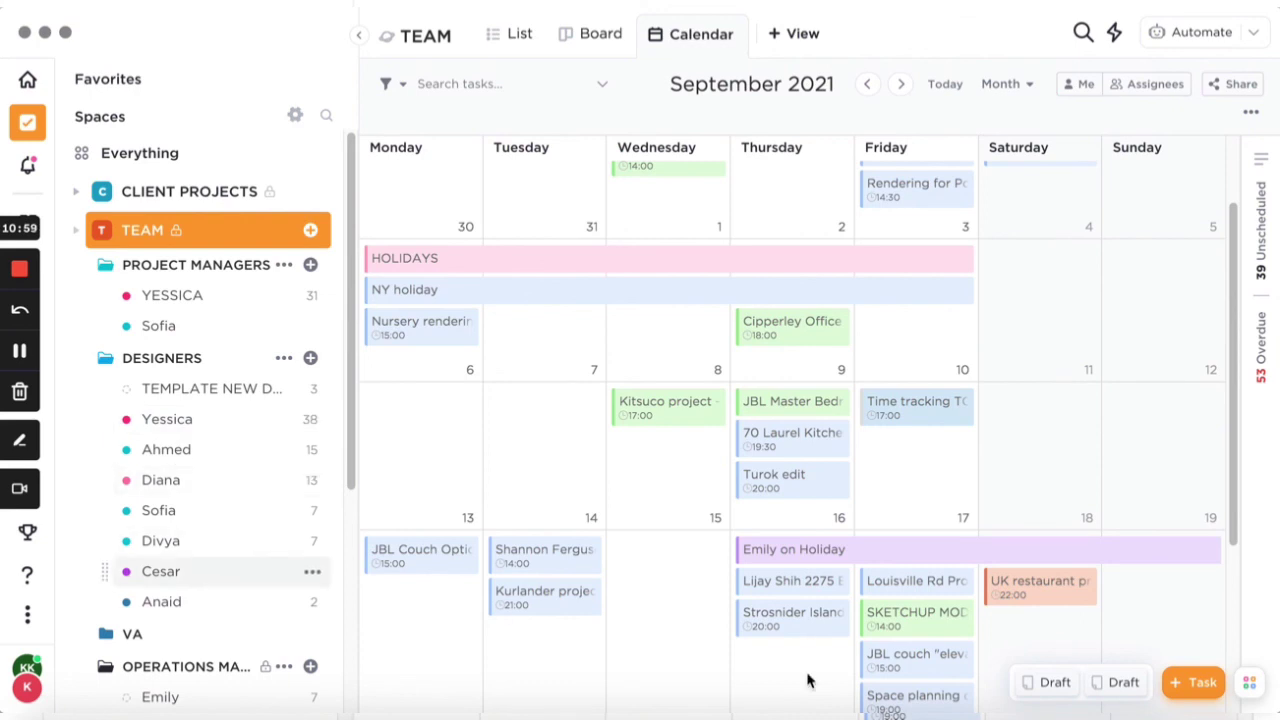